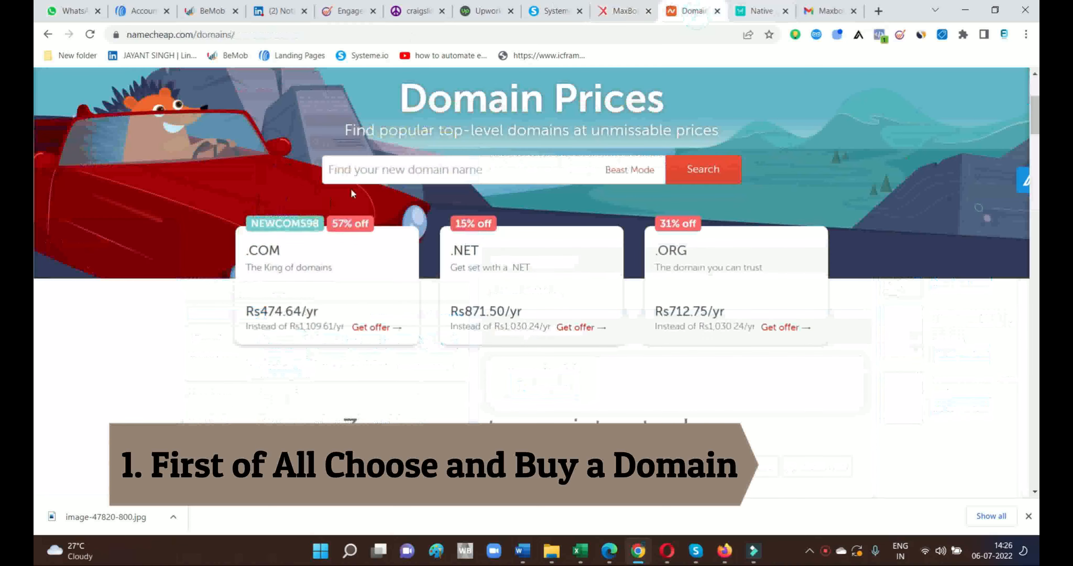
Search for the domain "Ask a Veterinarian.com" and look through the suggested domain names
{"action": "left_click", "coordinate": [411, 338]}
{"action": "left_click", "coordinate": [702, 178]}
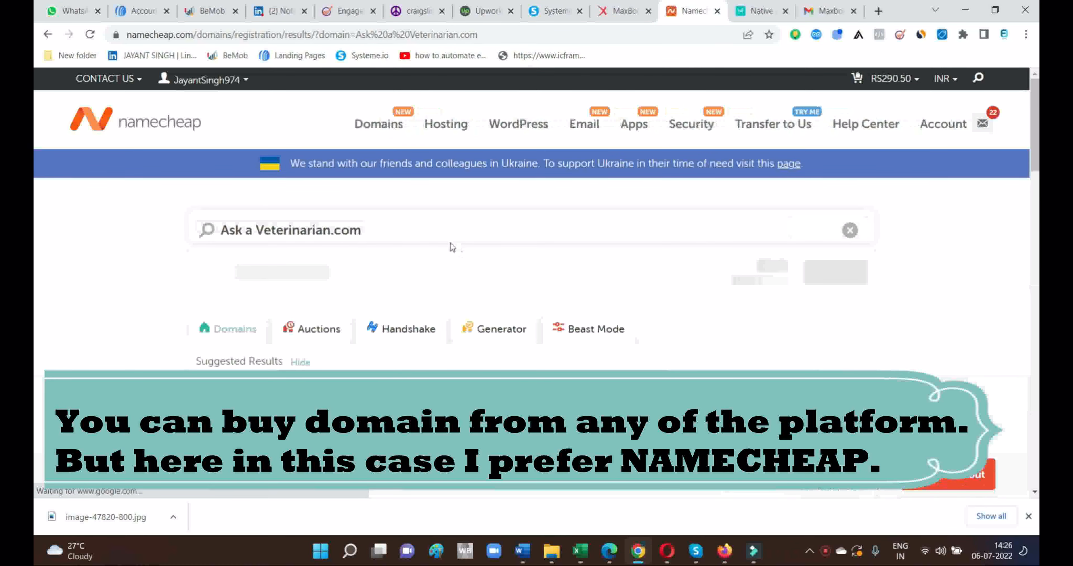
{"action": "scroll", "coordinate": [444, 251], "scroll_direction": "down", "scroll_amount": 4}
{"action": "scroll", "coordinate": [516, 299], "scroll_direction": "up", "scroll_amount": 3}
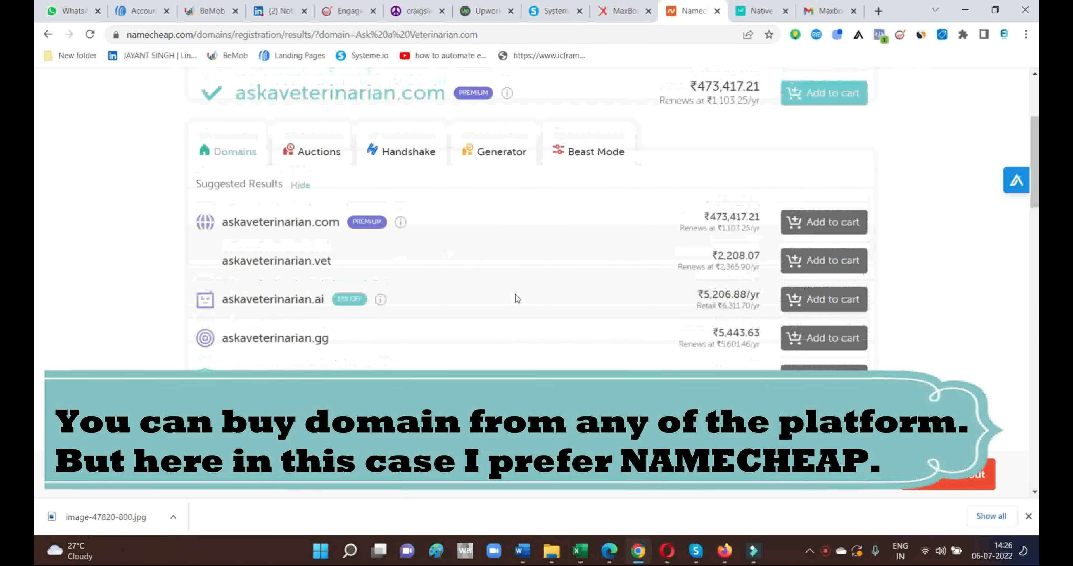
{"action": "scroll", "coordinate": [515, 299], "scroll_direction": "down", "scroll_amount": 8}
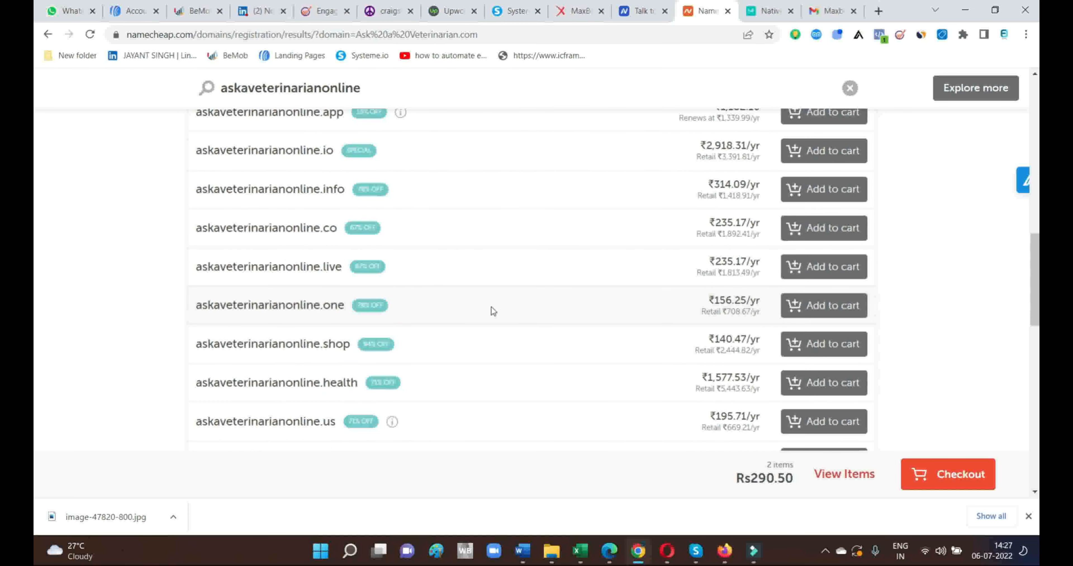
Examine the prices of the askaveterinarianonline extensions, including the list of 400+ additional extensions
{"action": "scroll", "coordinate": [491, 306], "scroll_direction": "down", "scroll_amount": 2}
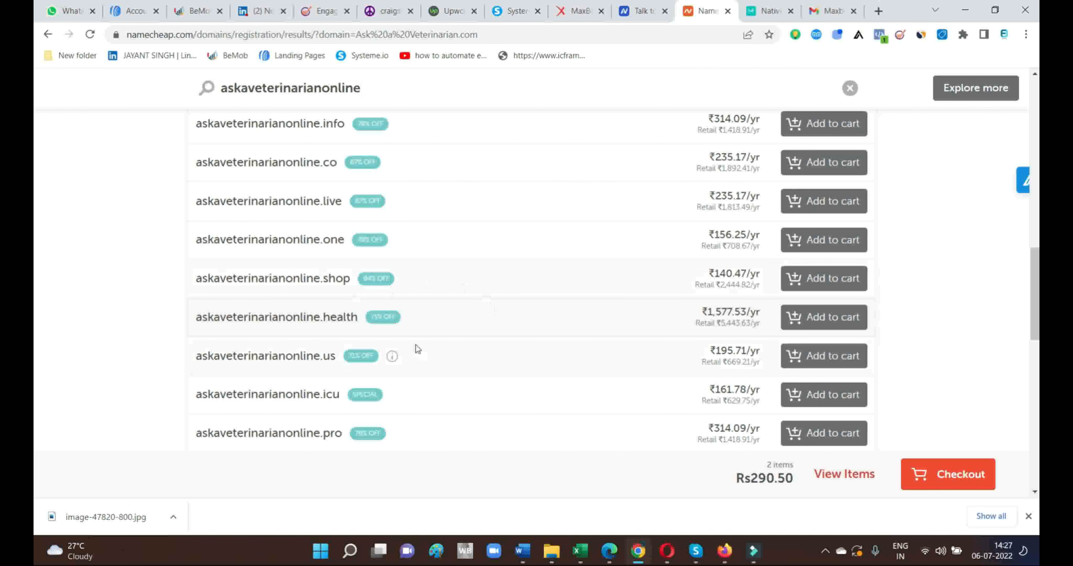
{"action": "scroll", "coordinate": [568, 341], "scroll_direction": "down", "scroll_amount": 3}
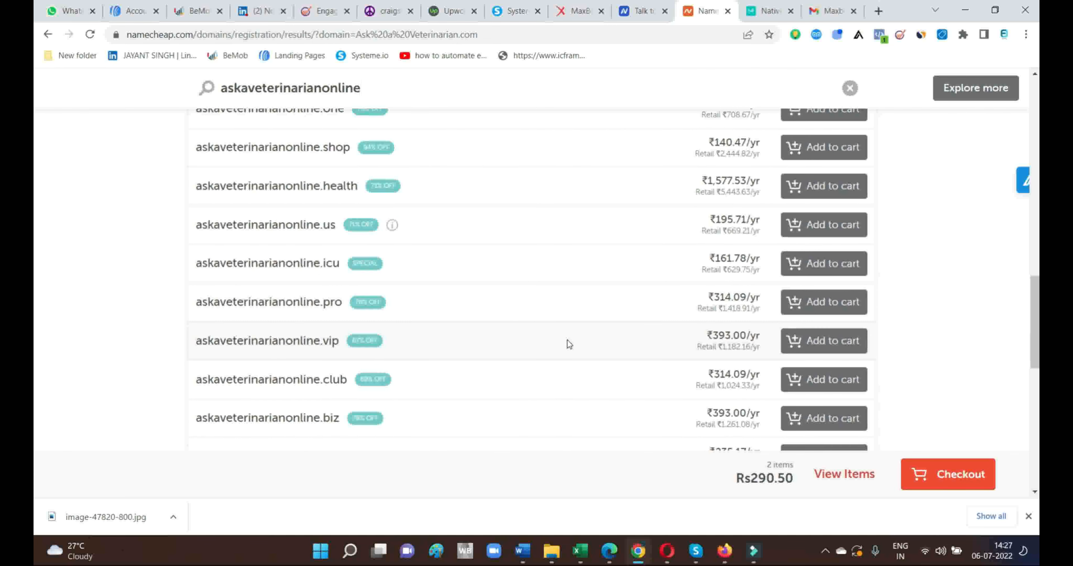
{"action": "scroll", "coordinate": [567, 339], "scroll_direction": "down", "scroll_amount": 2}
{"action": "scroll", "coordinate": [566, 339], "scroll_direction": "down", "scroll_amount": 3}
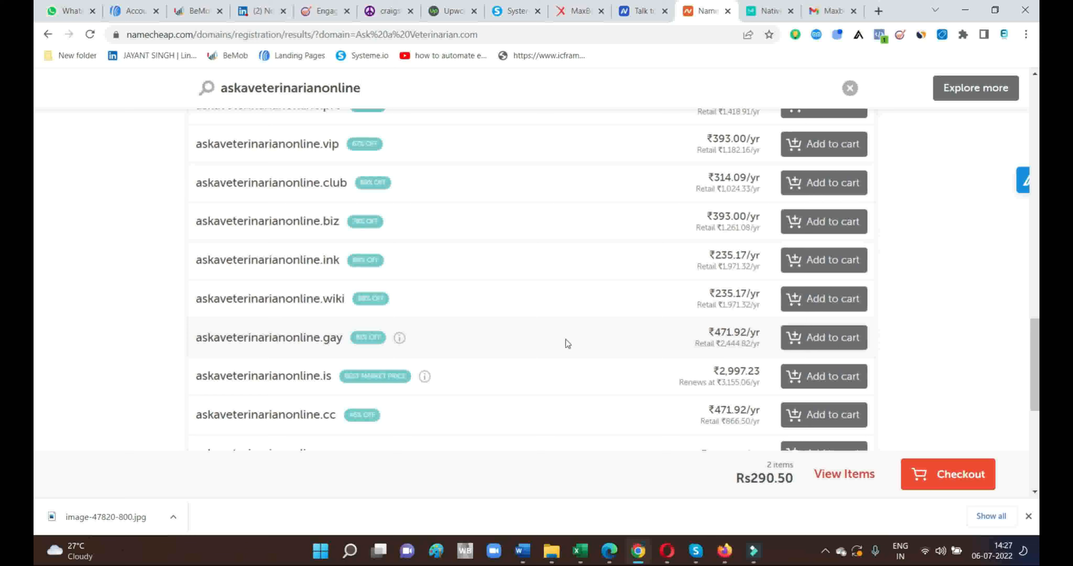
{"action": "scroll", "coordinate": [566, 340], "scroll_direction": "down", "scroll_amount": 3}
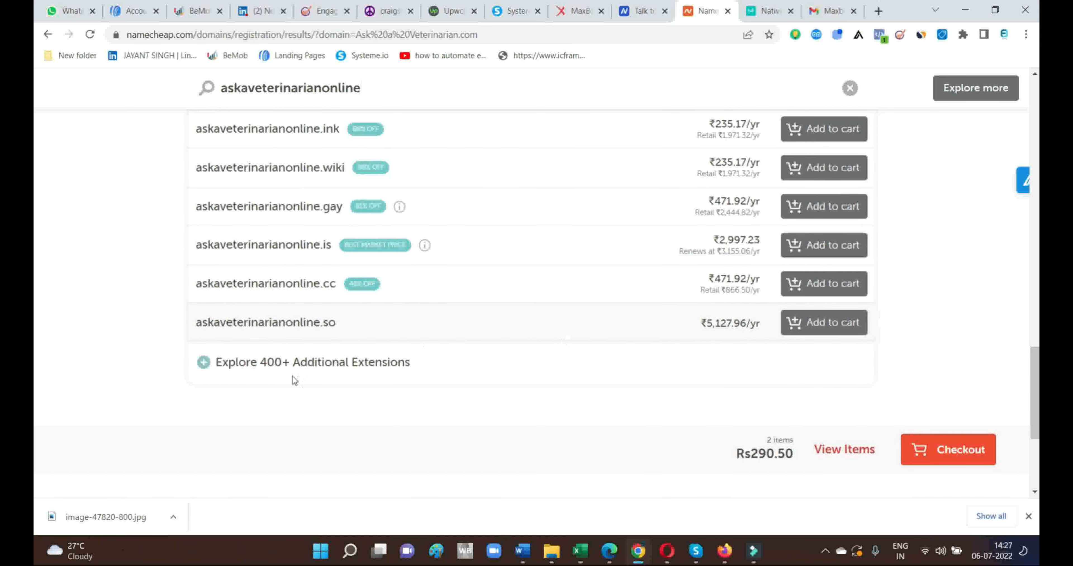
{"action": "left_click", "coordinate": [352, 367]}
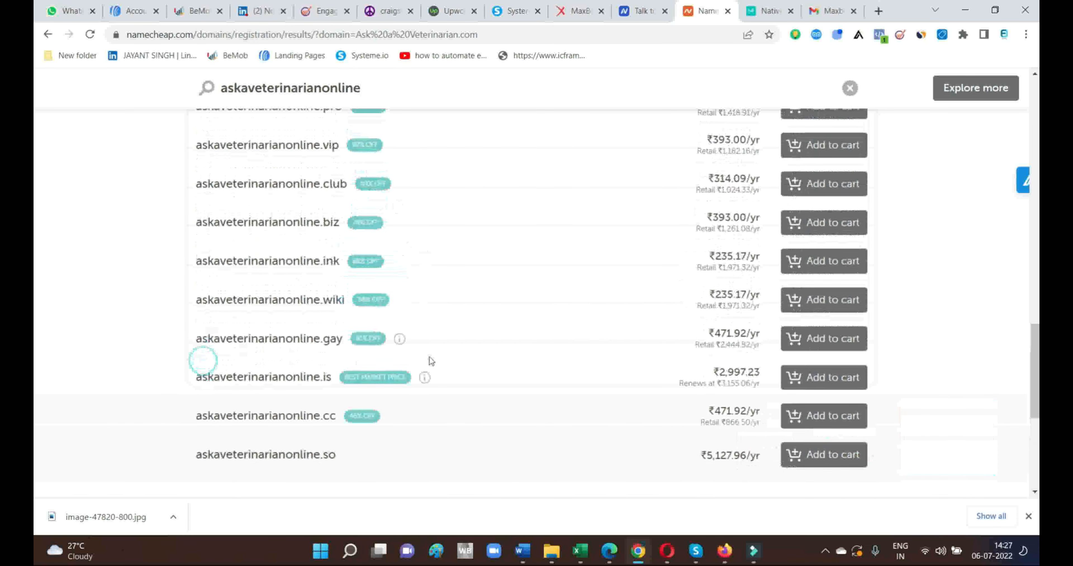
{"action": "scroll", "coordinate": [523, 329], "scroll_direction": "down", "scroll_amount": 6}
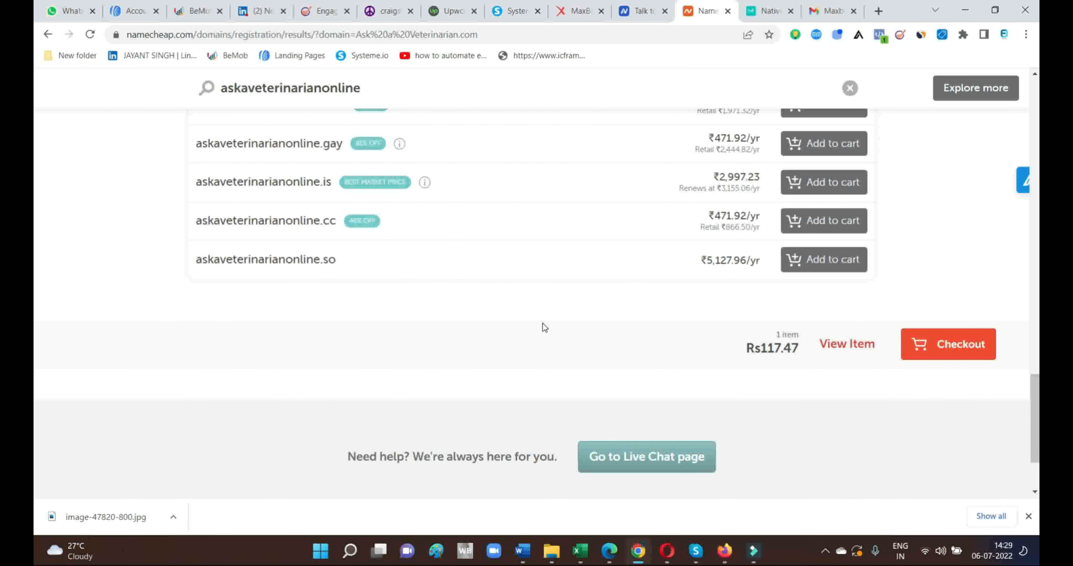
Proceed to checkout with the 1 year registration of askaveterinarianonline.click in the cart
{"action": "scroll", "coordinate": [542, 323], "scroll_direction": "up", "scroll_amount": 5}
{"action": "scroll", "coordinate": [542, 325], "scroll_direction": "up", "scroll_amount": 10}
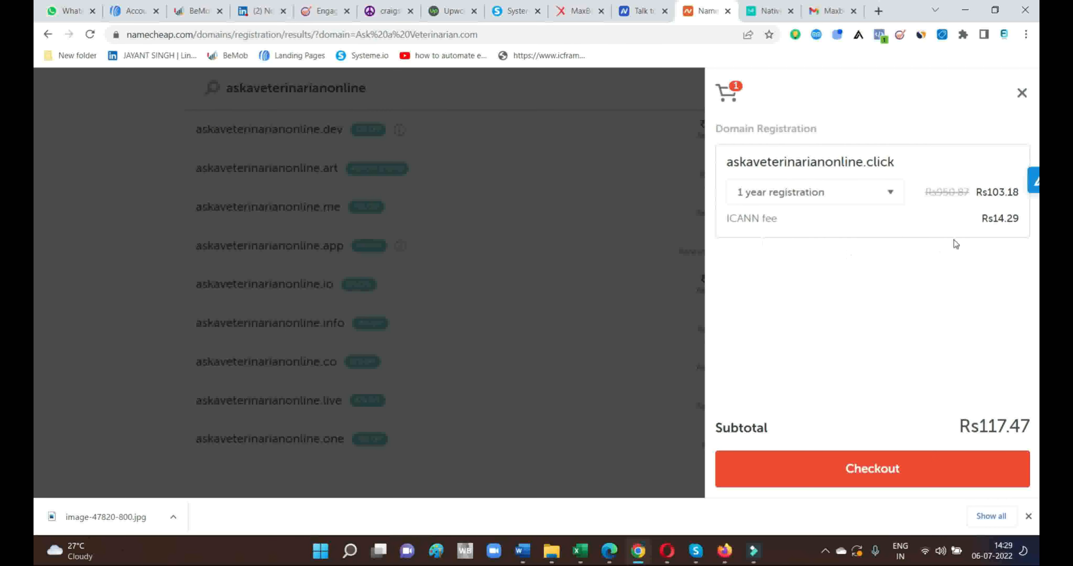
{"action": "left_click", "coordinate": [887, 469]}
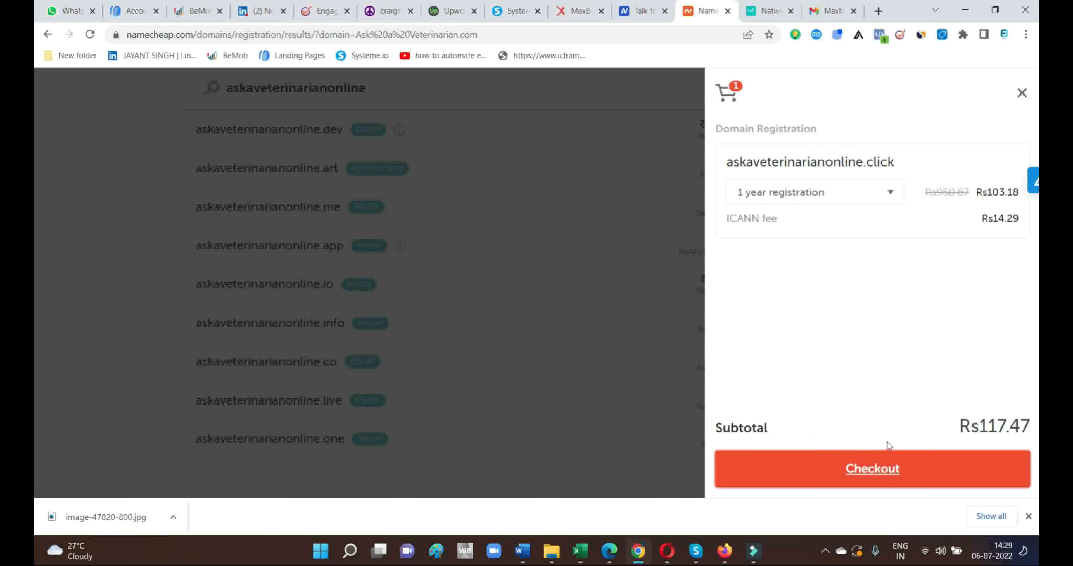
{"action": "left_click", "coordinate": [879, 475]}
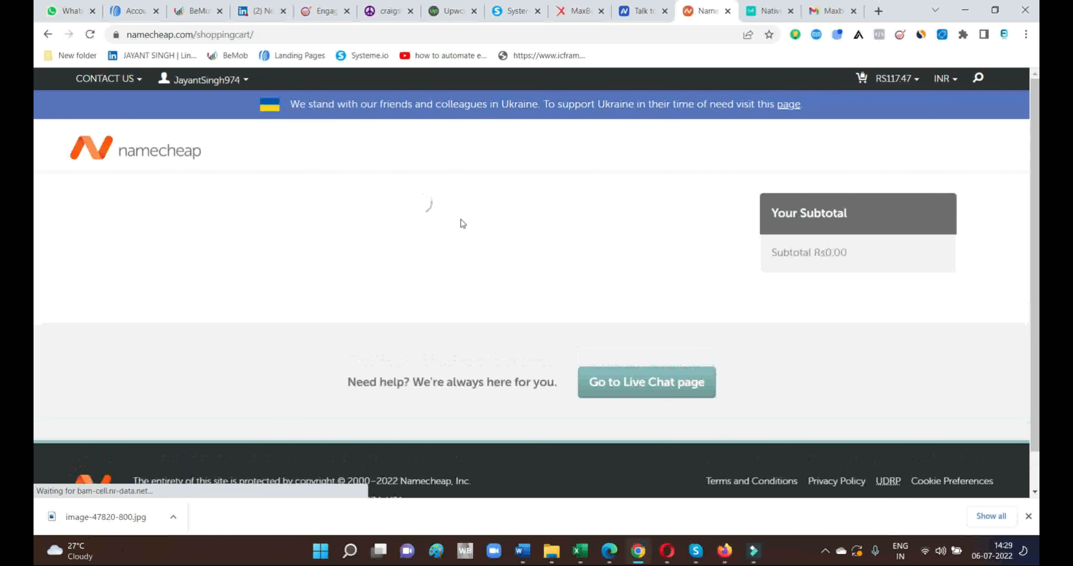
Review the shopping cart and confirm the order for the askaveterinarianonline.click domain
{"action": "scroll", "coordinate": [583, 306], "scroll_direction": "down", "scroll_amount": 3}
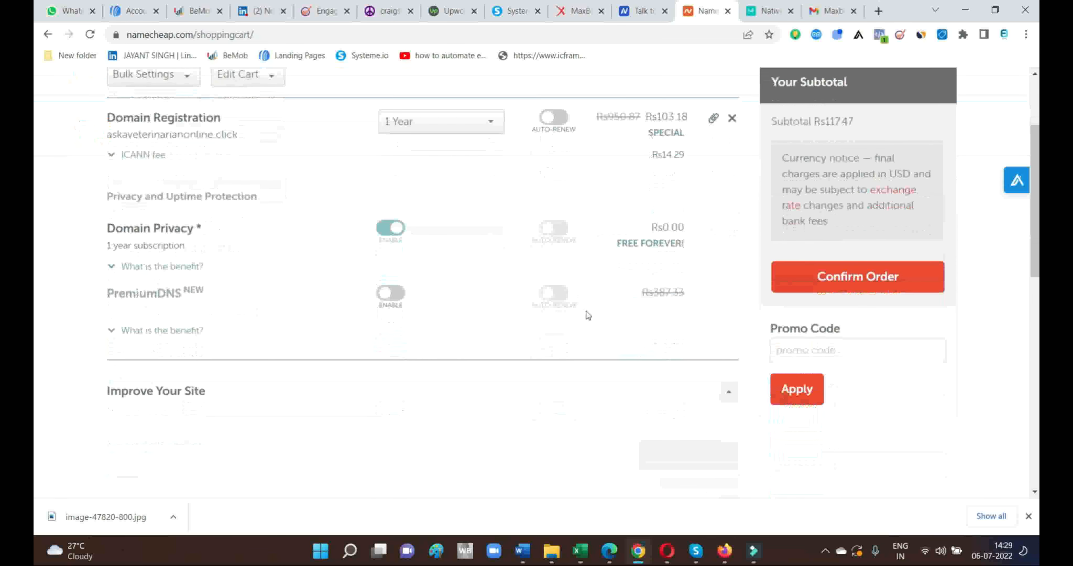
{"action": "scroll", "coordinate": [586, 311], "scroll_direction": "up", "scroll_amount": 3}
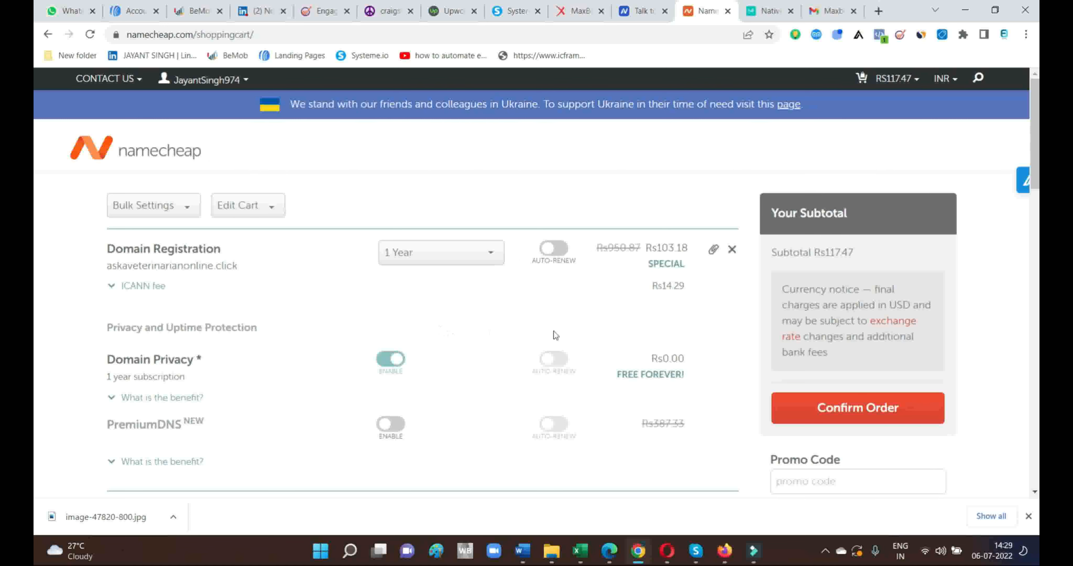
{"action": "scroll", "coordinate": [379, 313], "scroll_direction": "down", "scroll_amount": 3}
{"action": "scroll", "coordinate": [288, 357], "scroll_direction": "down", "scroll_amount": 3}
{"action": "scroll", "coordinate": [290, 359], "scroll_direction": "up", "scroll_amount": 3}
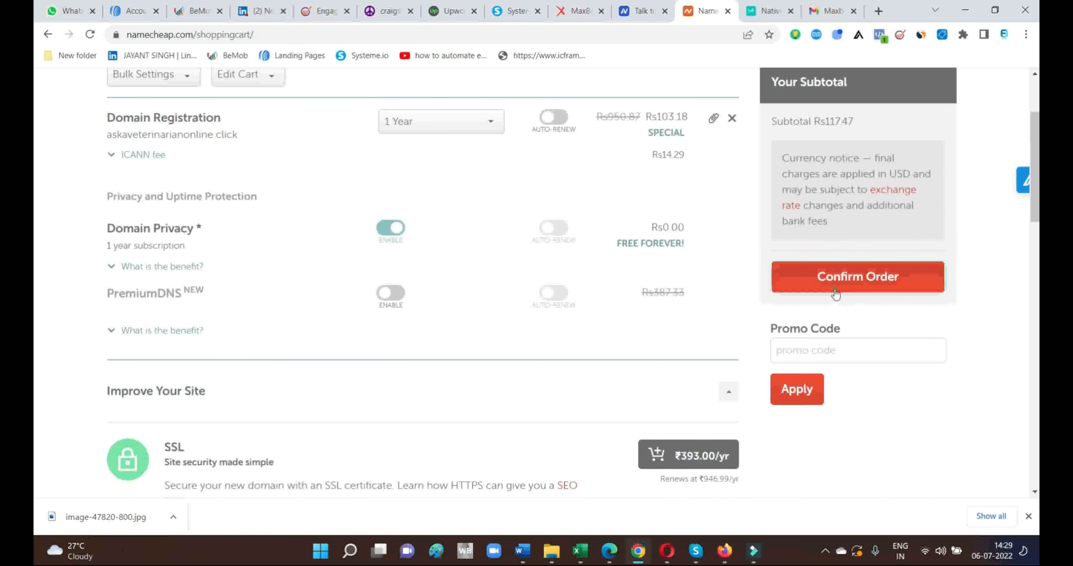
{"action": "left_click", "coordinate": [869, 278]}
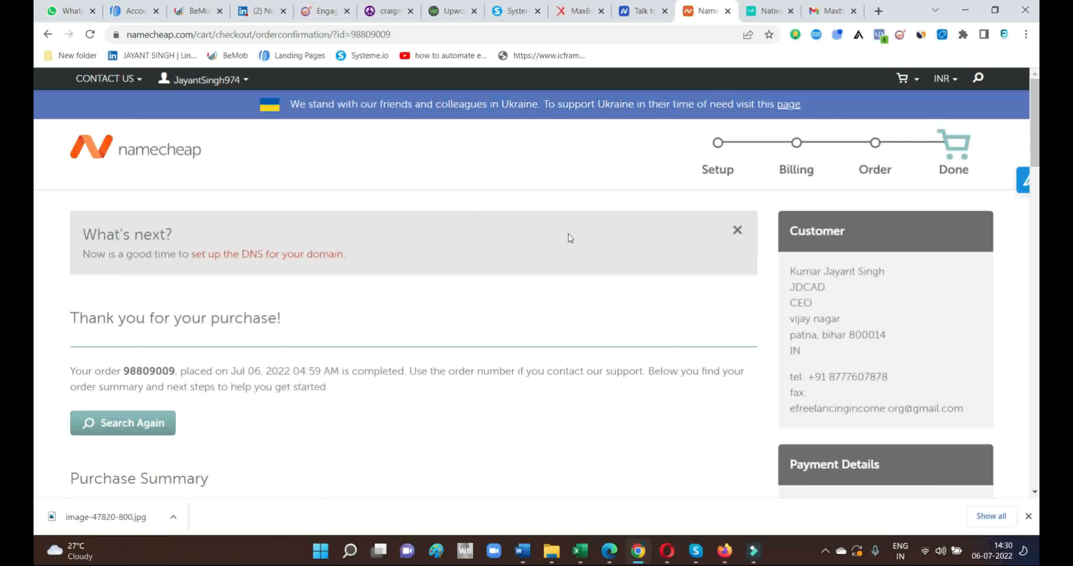
Review the purchase summary, then open the account dashboard and locate askaveterinarianonline.click among the recently active products
{"action": "scroll", "coordinate": [541, 245], "scroll_direction": "down", "scroll_amount": 5}
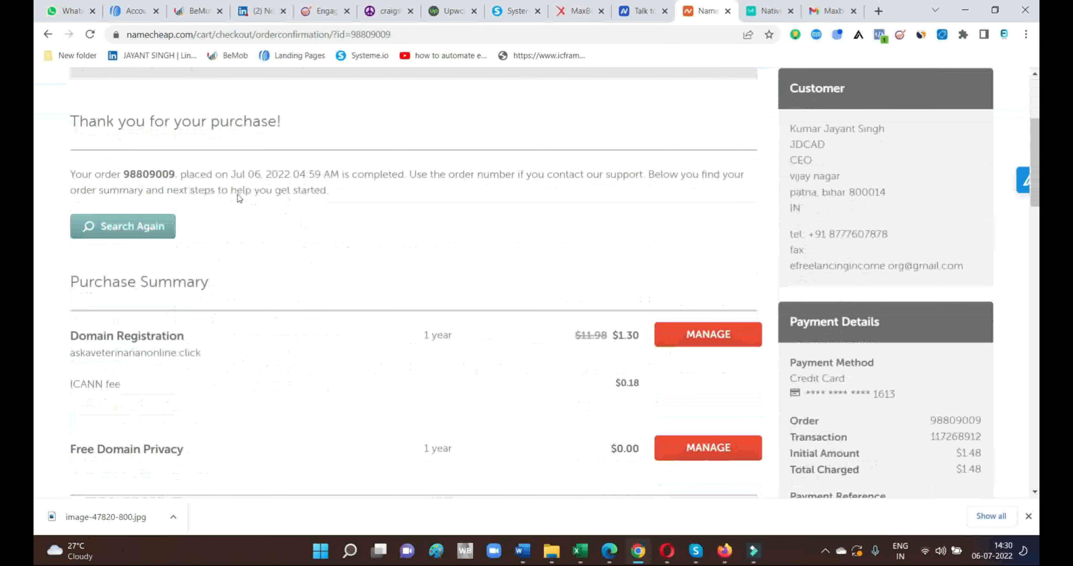
{"action": "scroll", "coordinate": [435, 290], "scroll_direction": "up", "scroll_amount": 5}
{"action": "mouse_move", "coordinate": [110, 97]}
{"action": "mouse_move", "coordinate": [209, 83]}
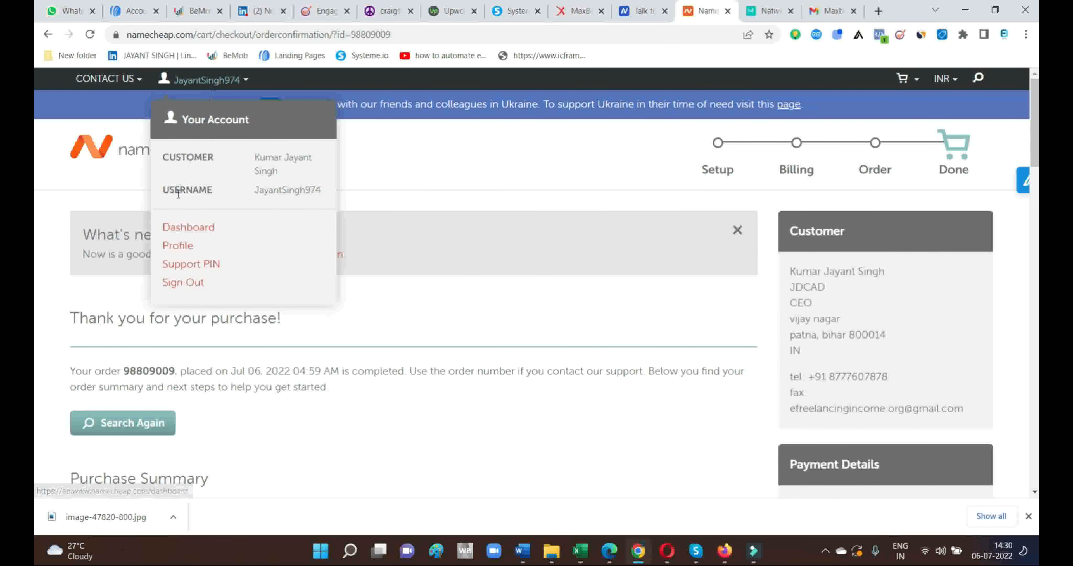
{"action": "left_click", "coordinate": [195, 229]}
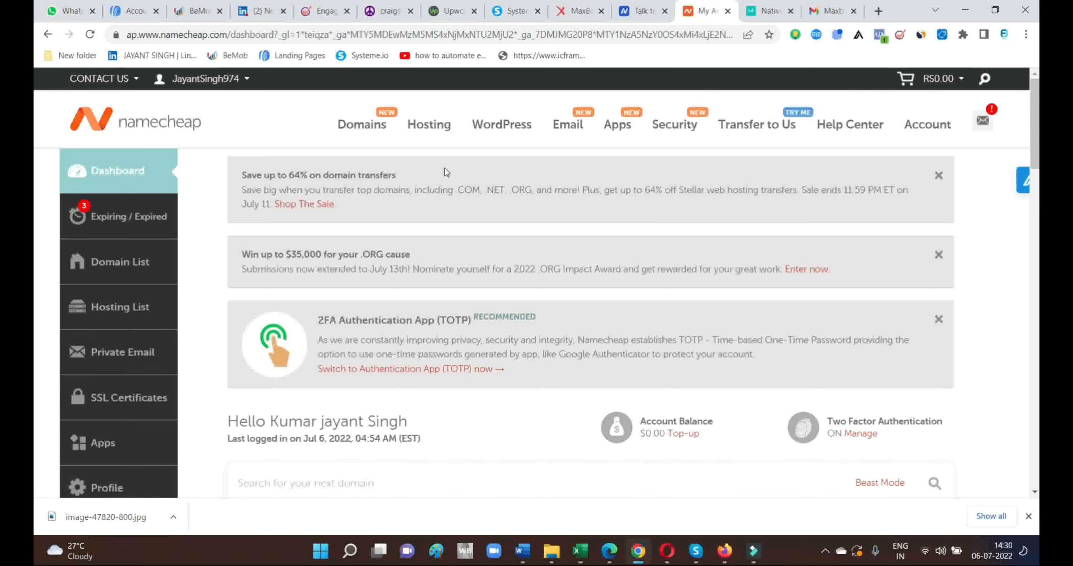
{"action": "scroll", "coordinate": [524, 302], "scroll_direction": "down", "scroll_amount": 6}
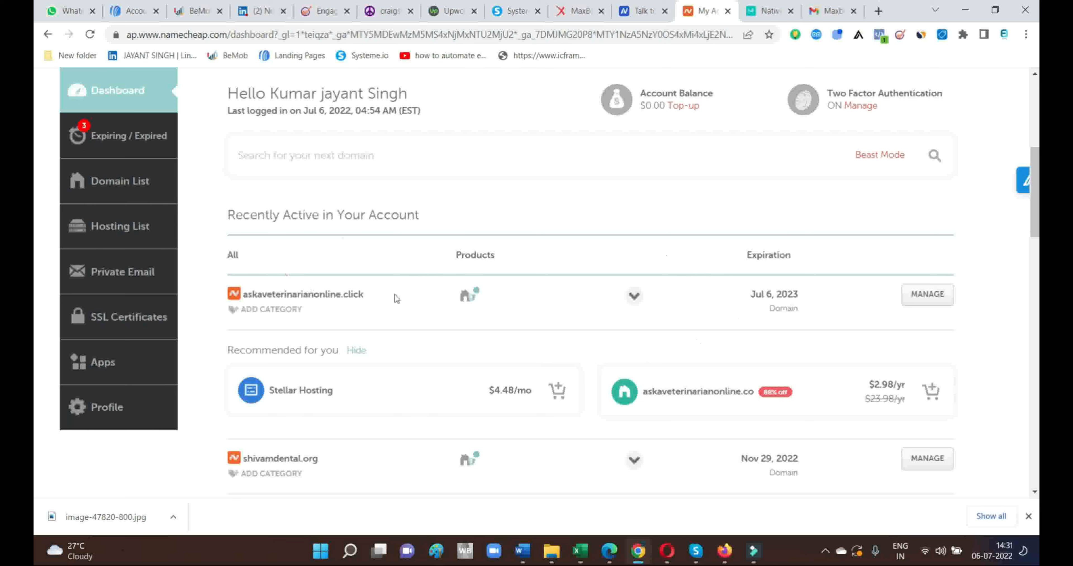
Switch to Systeme.io and start adding a new custom domain in the account settings
{"action": "left_click", "coordinate": [514, 11]}
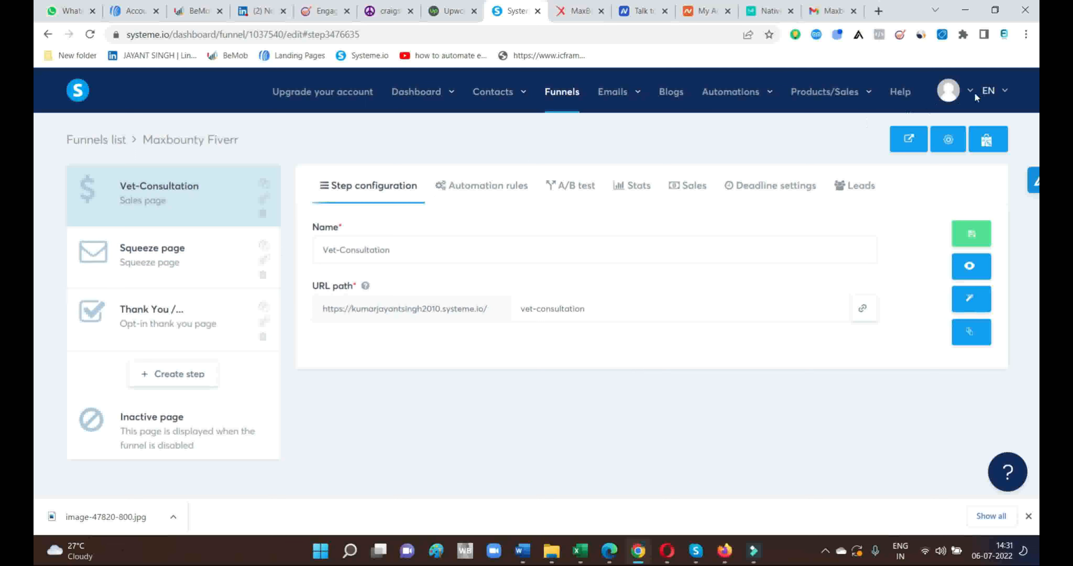
{"action": "left_click", "coordinate": [960, 100]}
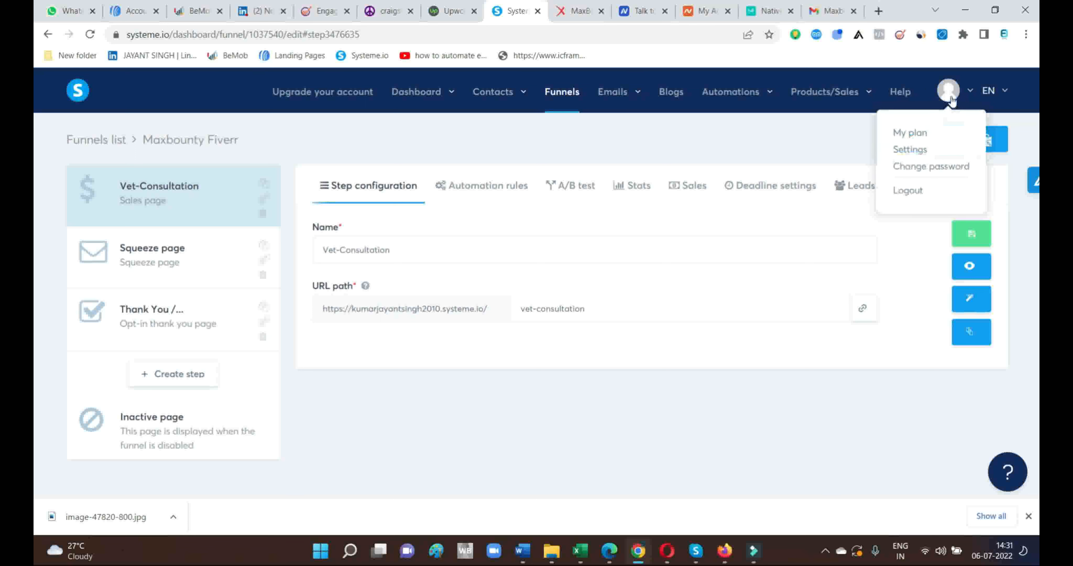
{"action": "left_click", "coordinate": [920, 153]}
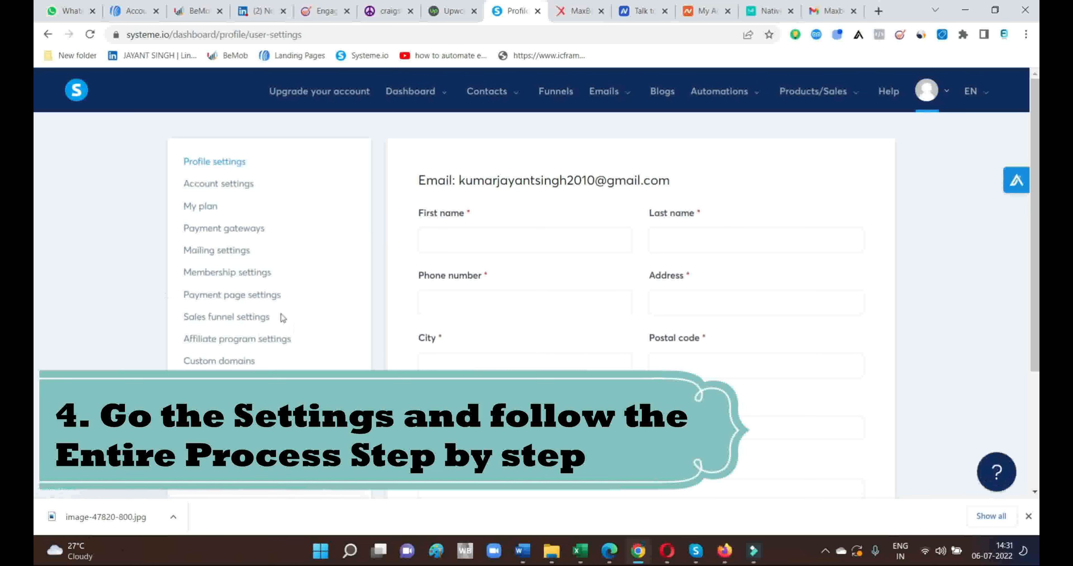
{"action": "left_click", "coordinate": [219, 361]}
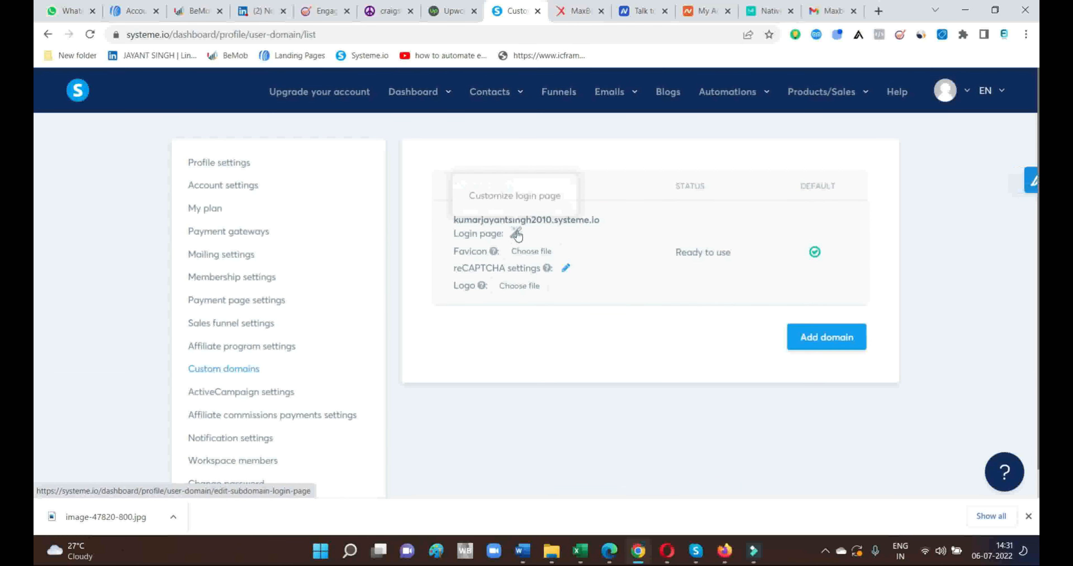
{"action": "left_click", "coordinate": [812, 341]}
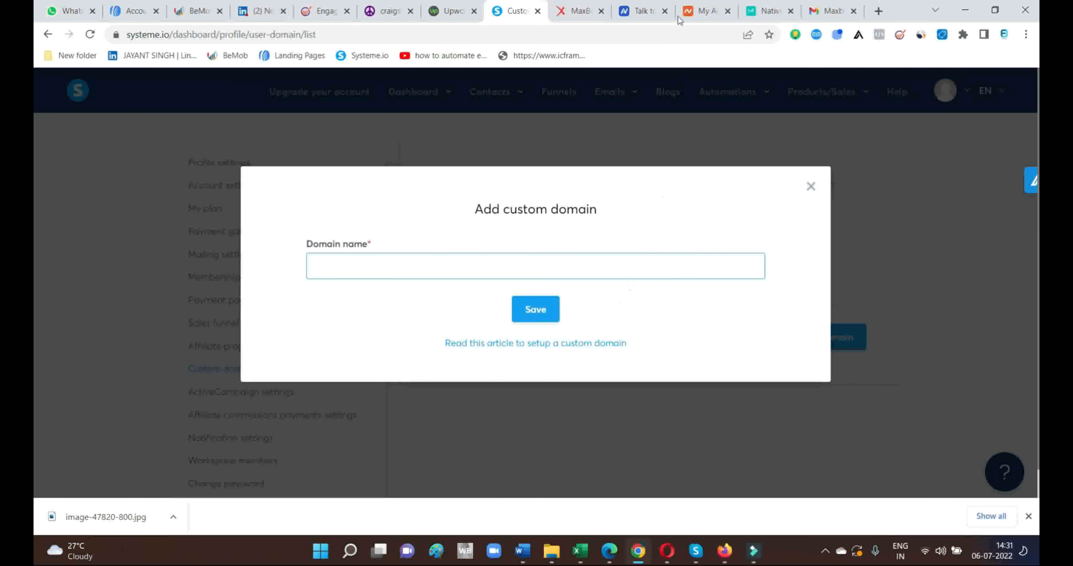
Copy askaveterinarianonline.click from the Namecheap dashboard and submit it as the custom domain name in Systeme.io
{"action": "left_click", "coordinate": [704, 11]}
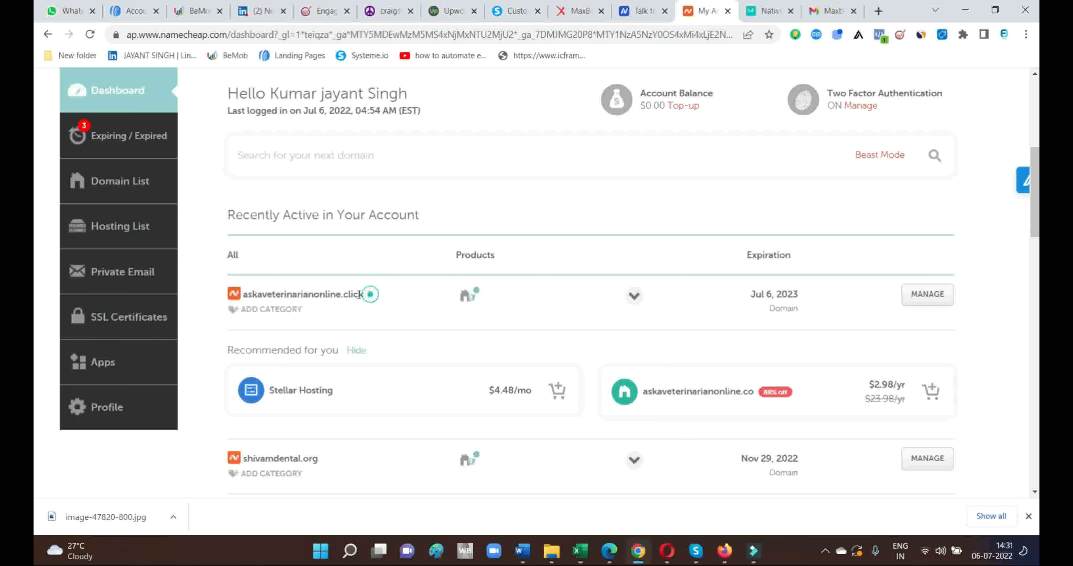
{"action": "left_click_drag", "start_coordinate": [370, 297], "coordinate": [251, 297]}
{"action": "right_click", "coordinate": [295, 295]}
{"action": "left_click", "coordinate": [311, 306]}
{"action": "left_click", "coordinate": [519, 10]}
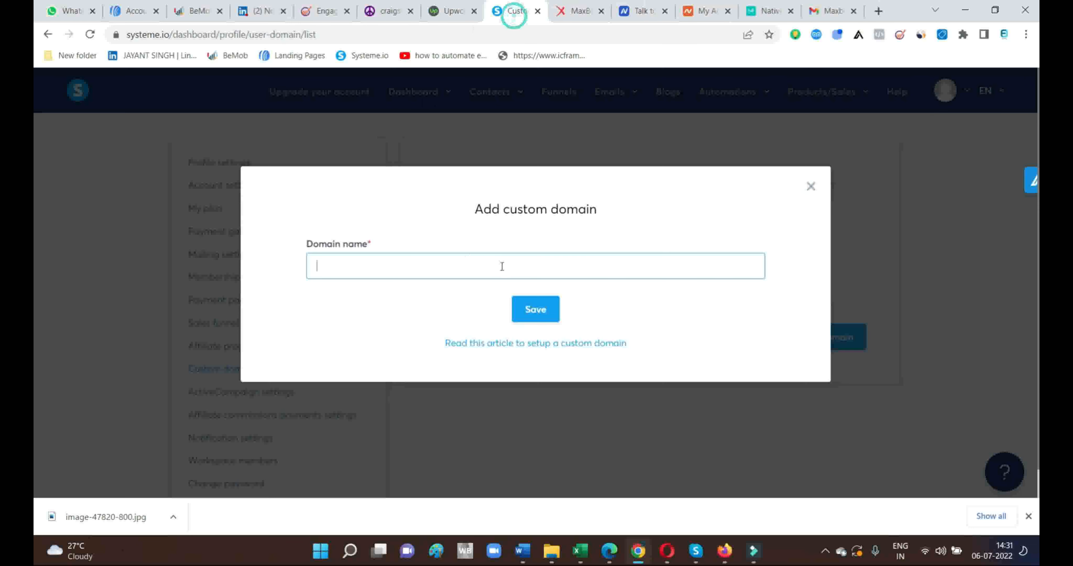
{"action": "right_click", "coordinate": [444, 268]}
{"action": "left_click", "coordinate": [480, 371]}
{"action": "left_click", "coordinate": [539, 310]}
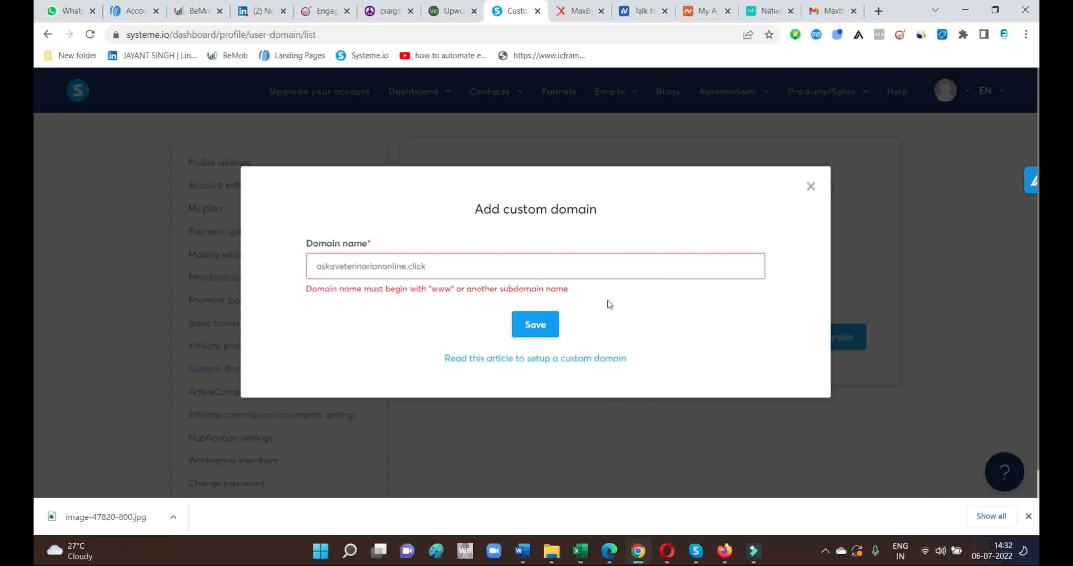
{"action": "left_click", "coordinate": [317, 266]}
{"action": "type", "text": "www."}
{"action": "type", "text": "."}
{"action": "left_click", "coordinate": [535, 325]}
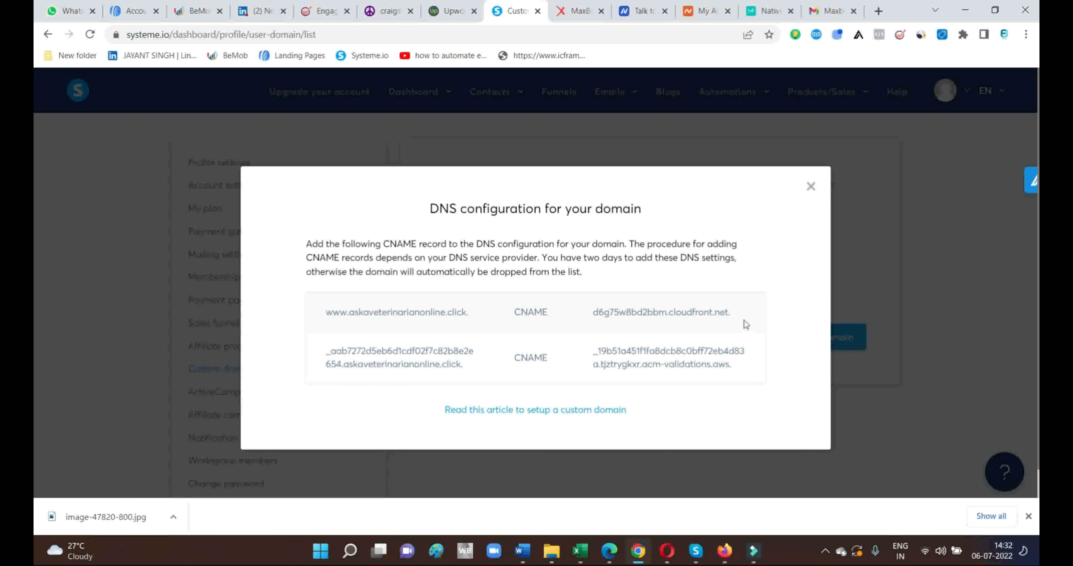
Select the CNAME target d6g75w8bd2bbm.cloudfront.net. in Systeme.io and open the management page of askaveterinarianonline.click in Namecheap
{"action": "left_click_drag", "start_coordinate": [744, 320], "coordinate": [591, 317]}
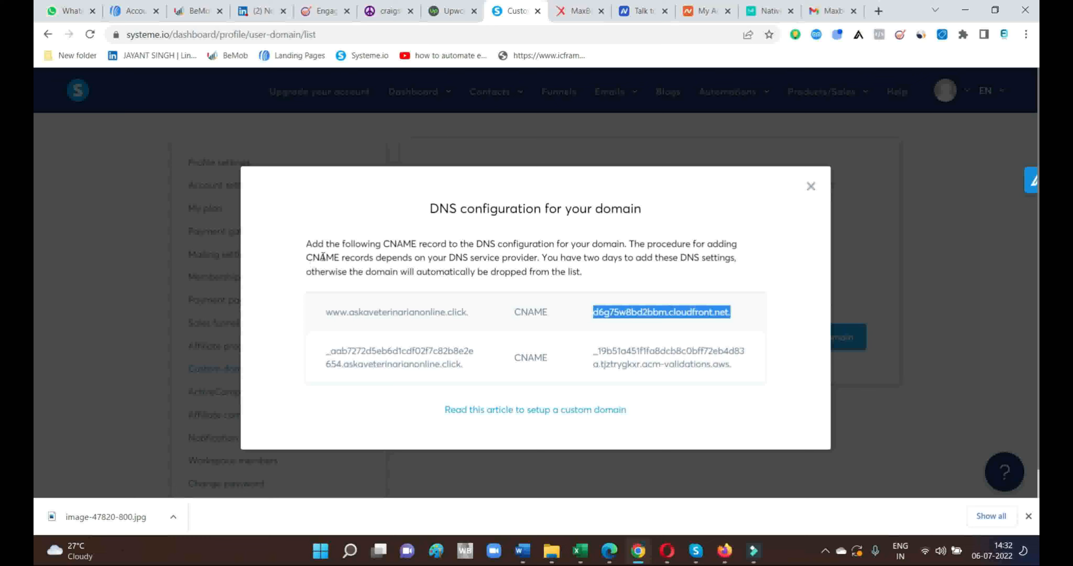
{"action": "left_click", "coordinate": [579, 11]}
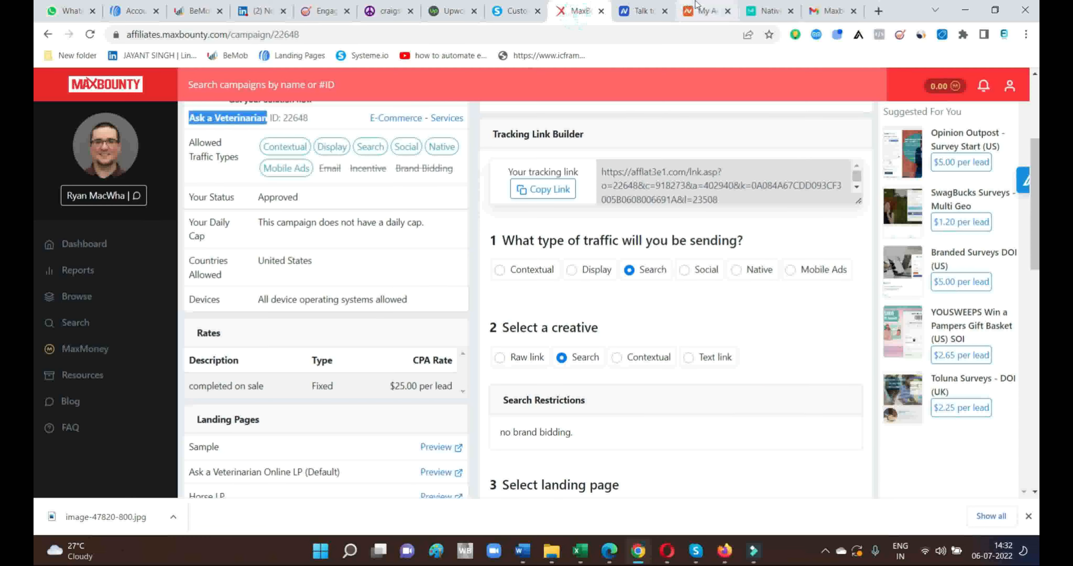
{"action": "left_click", "coordinate": [704, 11]}
{"action": "left_click", "coordinate": [945, 299]}
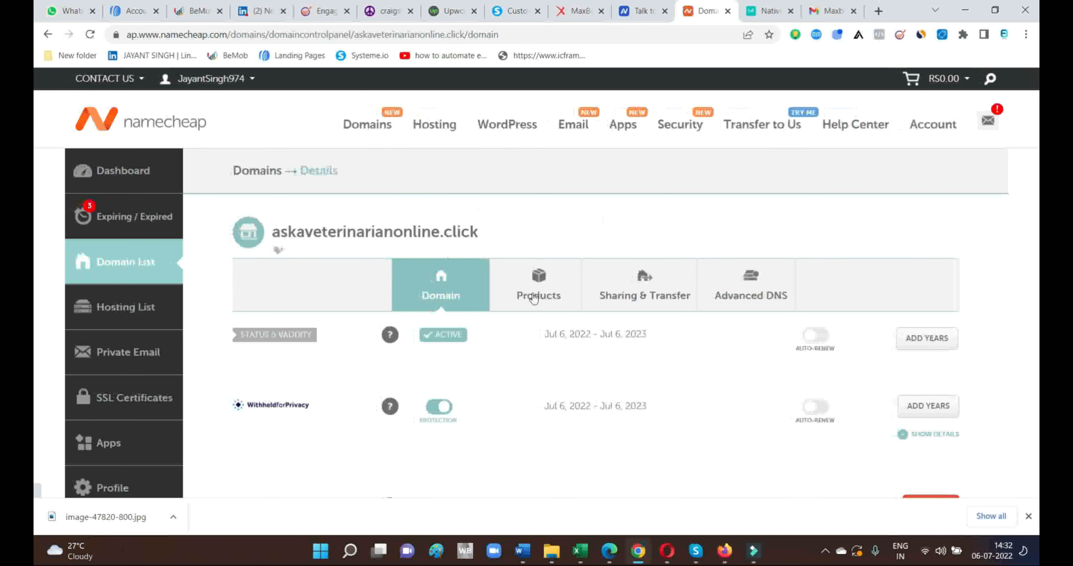
Look over the domain details of askaveterinarianonline.click and open its Advanced DNS settings
{"action": "scroll", "coordinate": [652, 319], "scroll_direction": "down", "scroll_amount": 3}
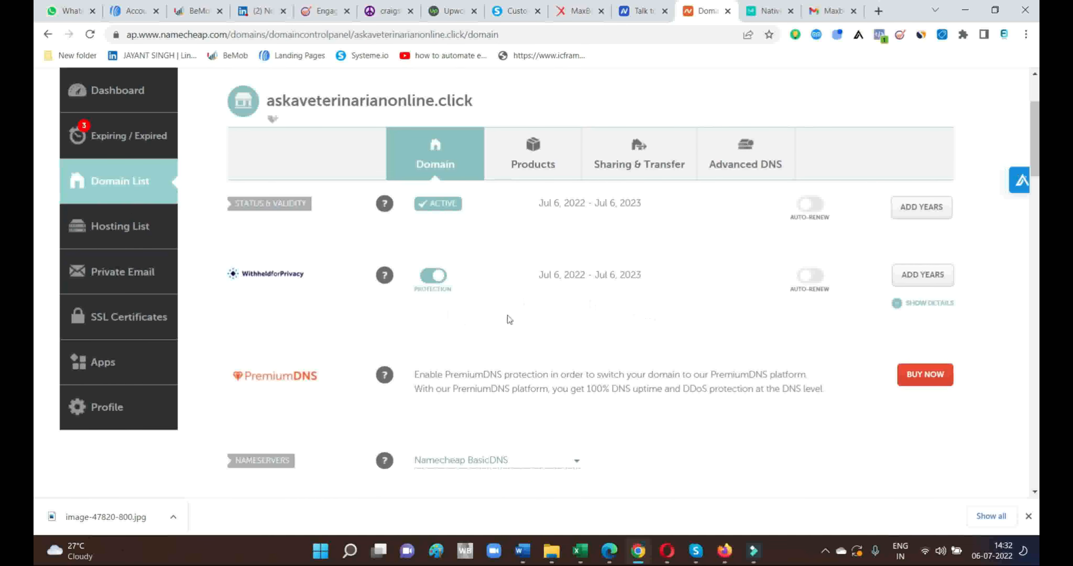
{"action": "scroll", "coordinate": [559, 312], "scroll_direction": "down", "scroll_amount": 3}
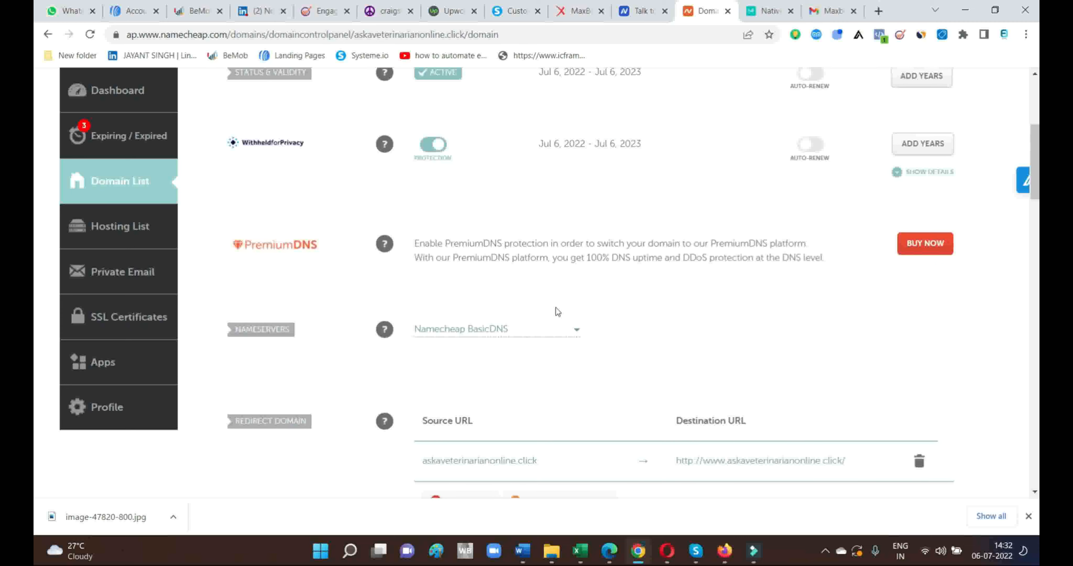
{"action": "scroll", "coordinate": [748, 221], "scroll_direction": "up", "scroll_amount": 6}
{"action": "left_click", "coordinate": [609, 291]}
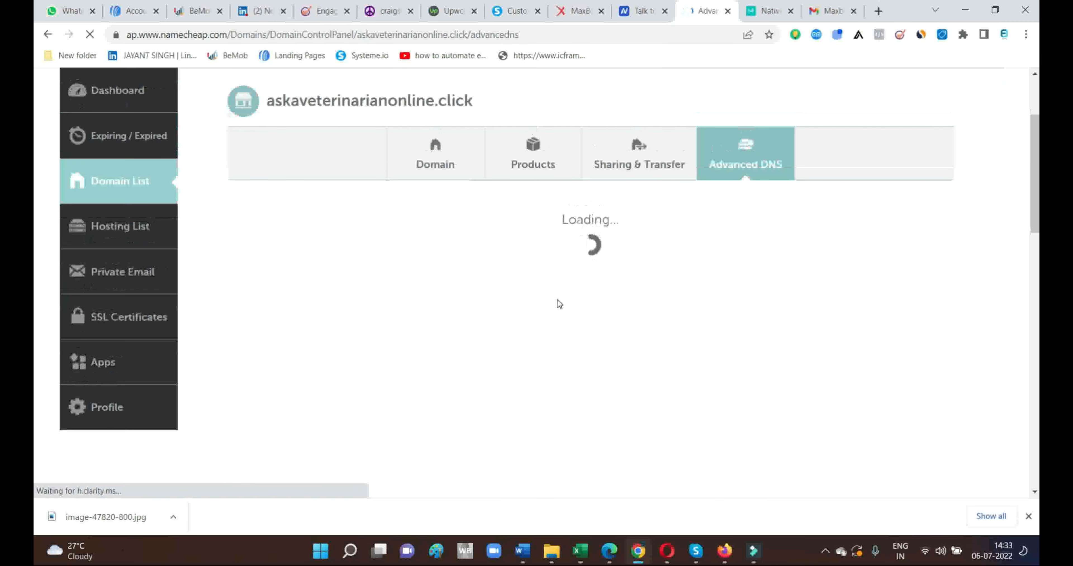
Delete the www CNAME record pointing to parkingpage.namecheap.com and the @ URL Redirect Record from the host records
{"action": "scroll", "coordinate": [500, 308], "scroll_direction": "down", "scroll_amount": 3}
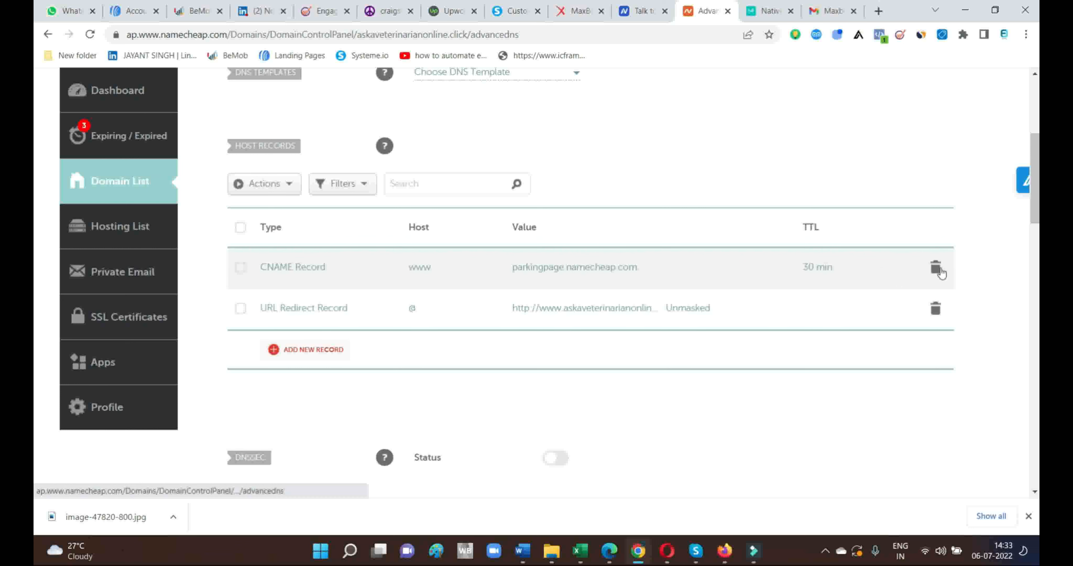
{"action": "left_click", "coordinate": [938, 268]}
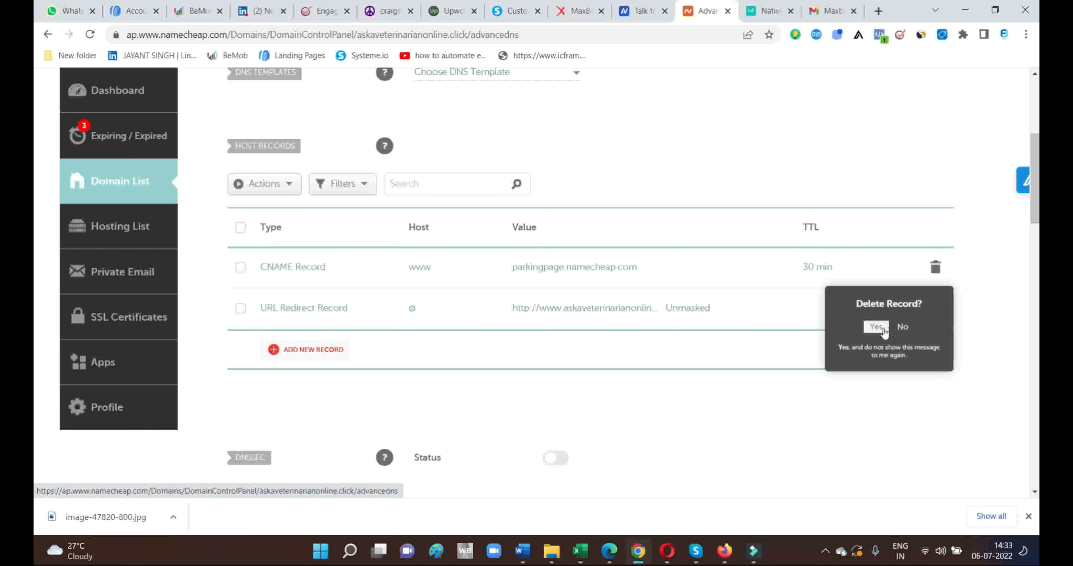
{"action": "left_click", "coordinate": [882, 328]}
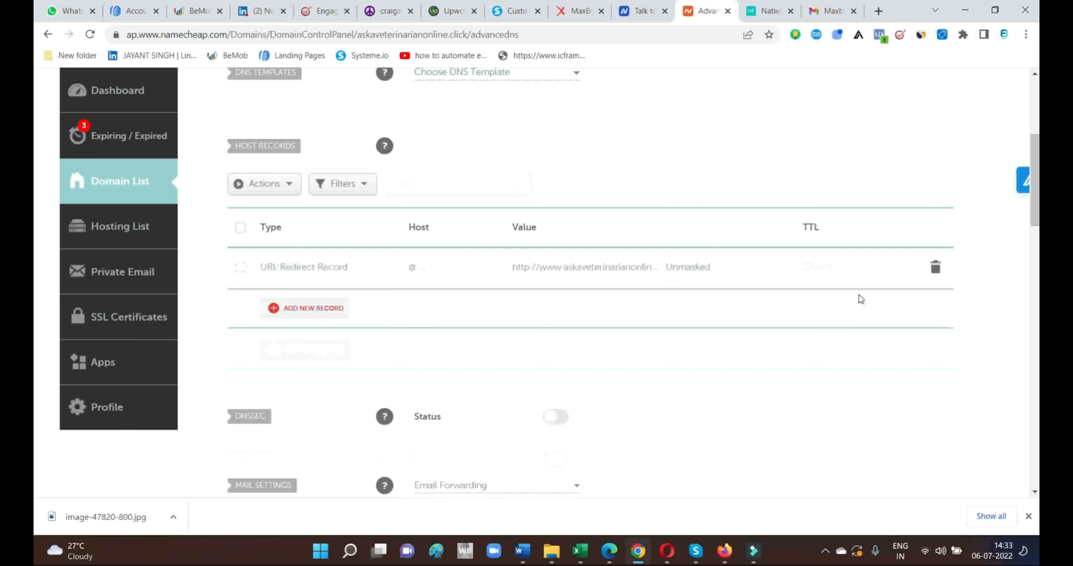
{"action": "left_click", "coordinate": [936, 267]}
{"action": "left_click", "coordinate": [879, 327]}
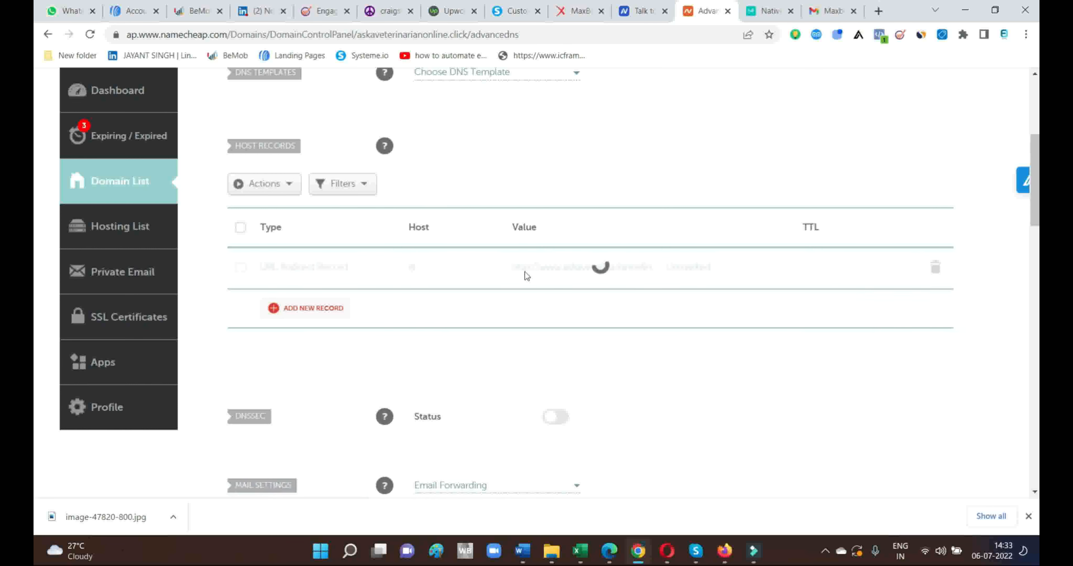
Add a new host record of type CNAME Record with www as its host
{"action": "left_click", "coordinate": [308, 310]}
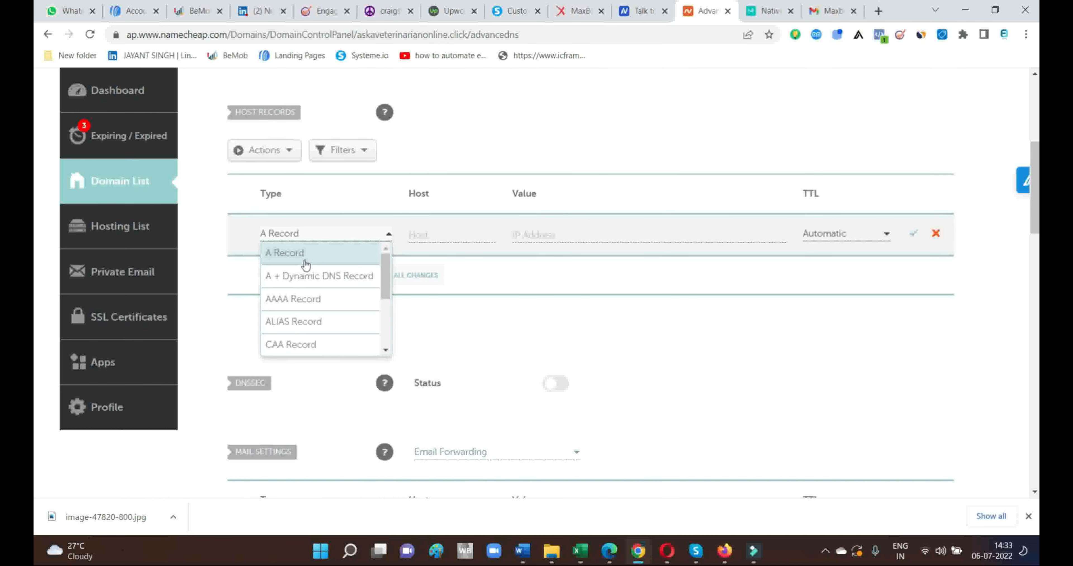
{"action": "scroll", "coordinate": [346, 316], "scroll_direction": "down", "scroll_amount": 3}
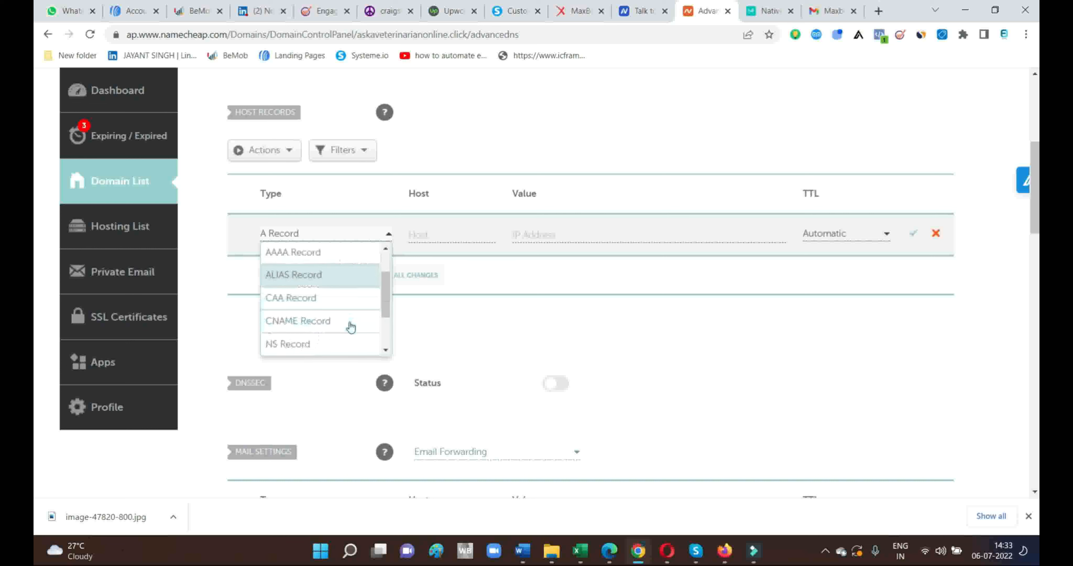
{"action": "left_click", "coordinate": [334, 265]}
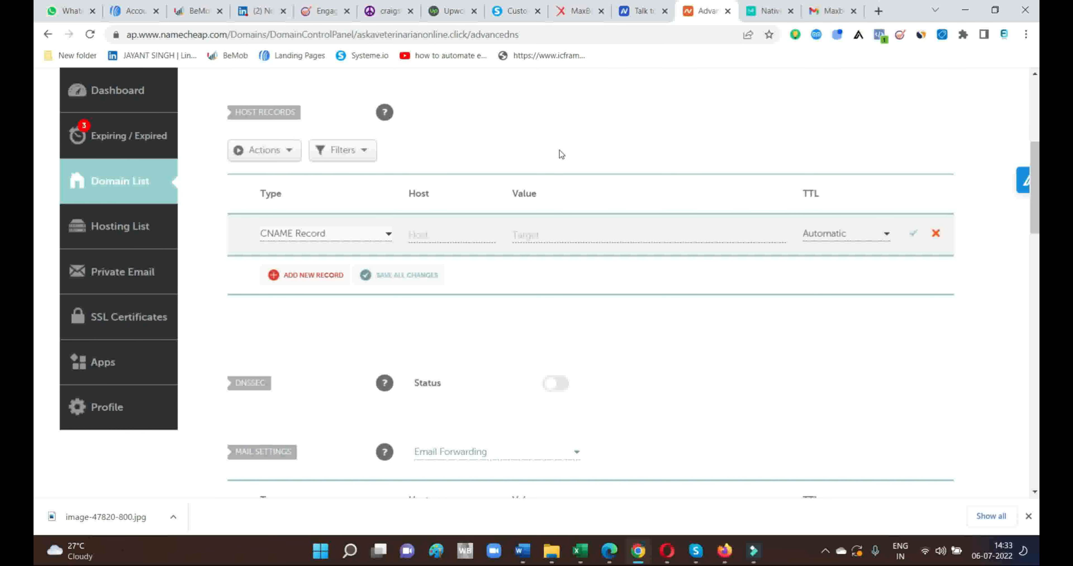
{"action": "left_click", "coordinate": [469, 234]}
{"action": "left_click", "coordinate": [462, 267]}
Copy the target d6g75w8bd2bbm.cloudfront.net. from Systeme.io into the www CNAME record's value in Namecheap and save the record
{"action": "left_click", "coordinate": [513, 12]}
{"action": "right_click", "coordinate": [683, 320]}
{"action": "left_click", "coordinate": [695, 324]}
{"action": "left_click", "coordinate": [707, 10]}
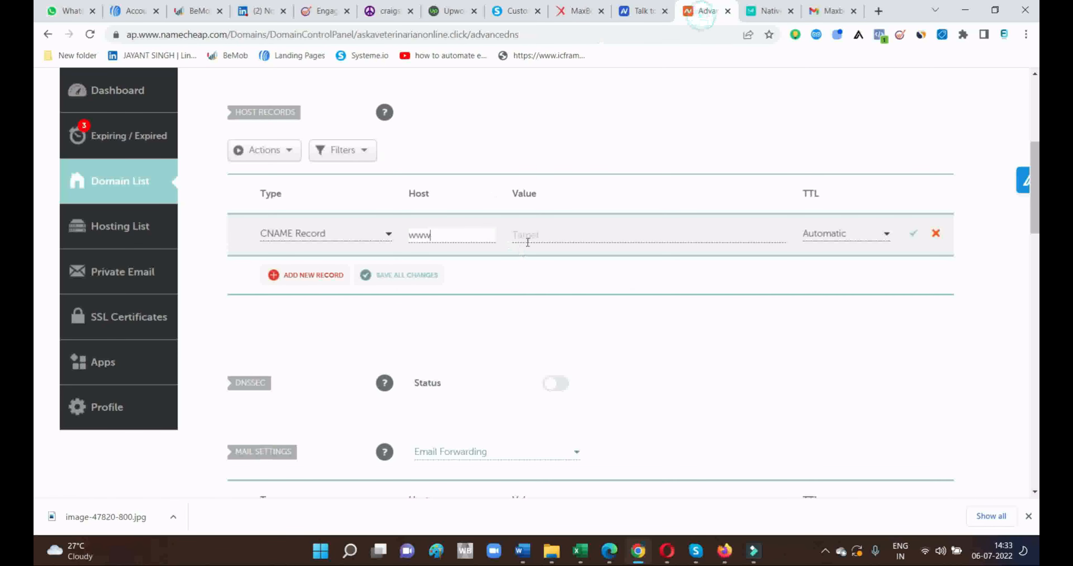
{"action": "right_click", "coordinate": [551, 241]}
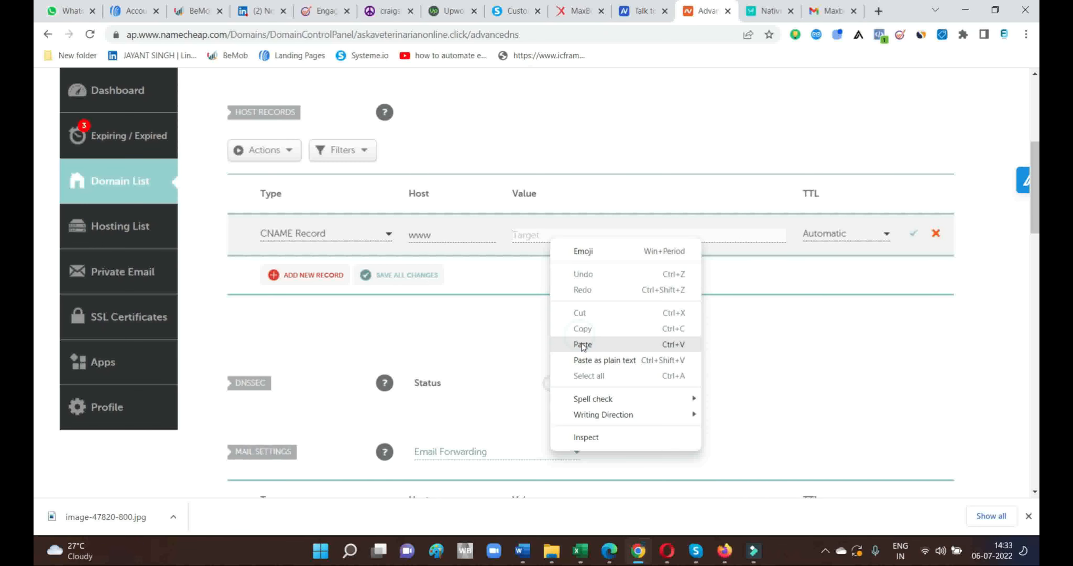
{"action": "left_click", "coordinate": [580, 343]}
{"action": "left_click", "coordinate": [912, 233]}
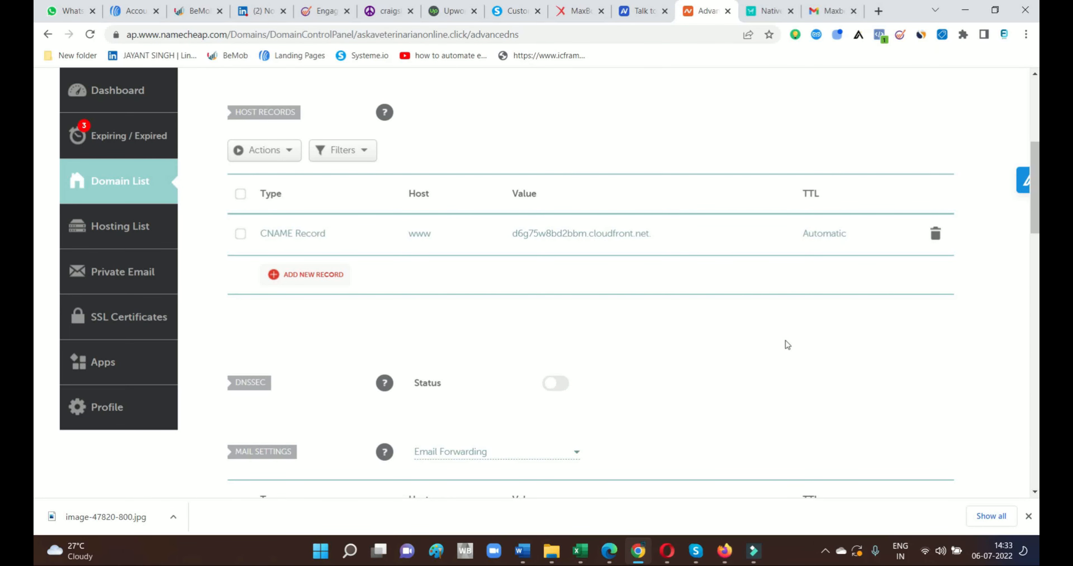
Add a second host record in Namecheap and set its type to CNAME Record
{"action": "left_click", "coordinate": [319, 275]}
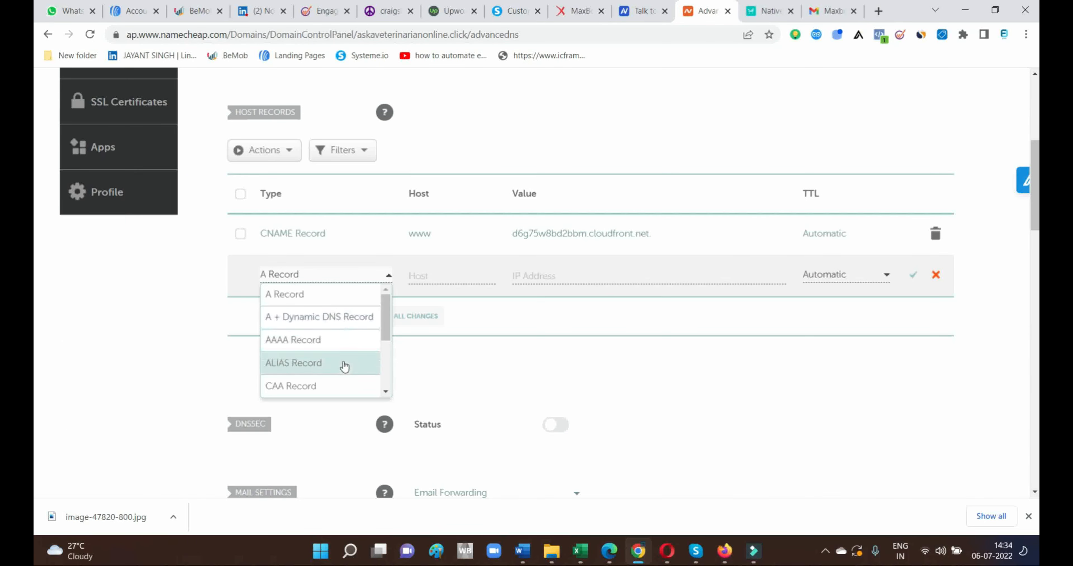
{"action": "scroll", "coordinate": [342, 366], "scroll_direction": "down", "scroll_amount": 3}
{"action": "left_click", "coordinate": [330, 298]}
{"action": "left_click", "coordinate": [436, 282]}
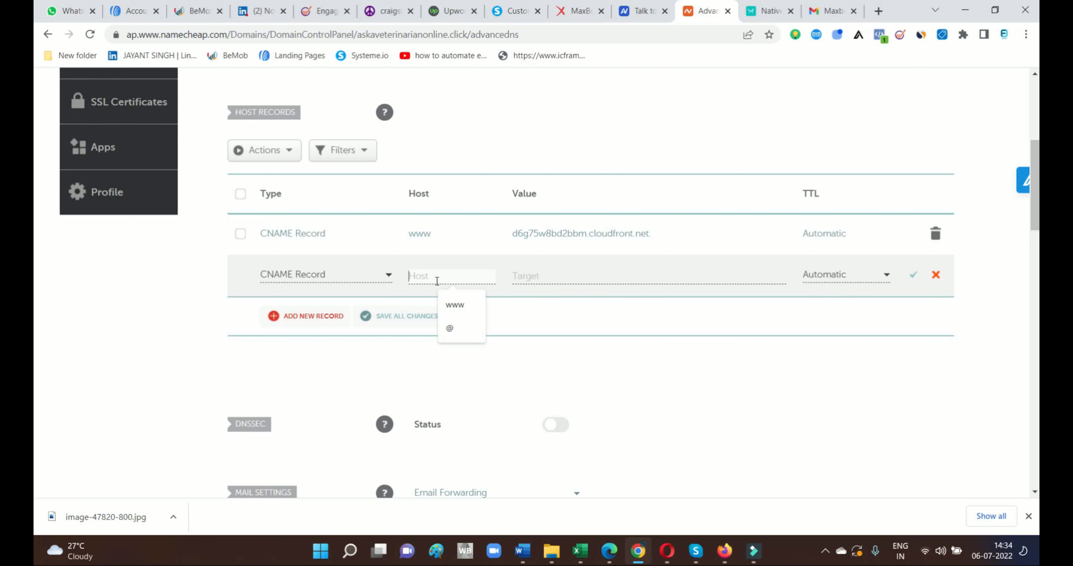
Copy the validation host from Systeme.io, without .askaveterinarianonline.click, and paste it as the second CNAME record's host in Namecheap
{"action": "left_click", "coordinate": [513, 10]}
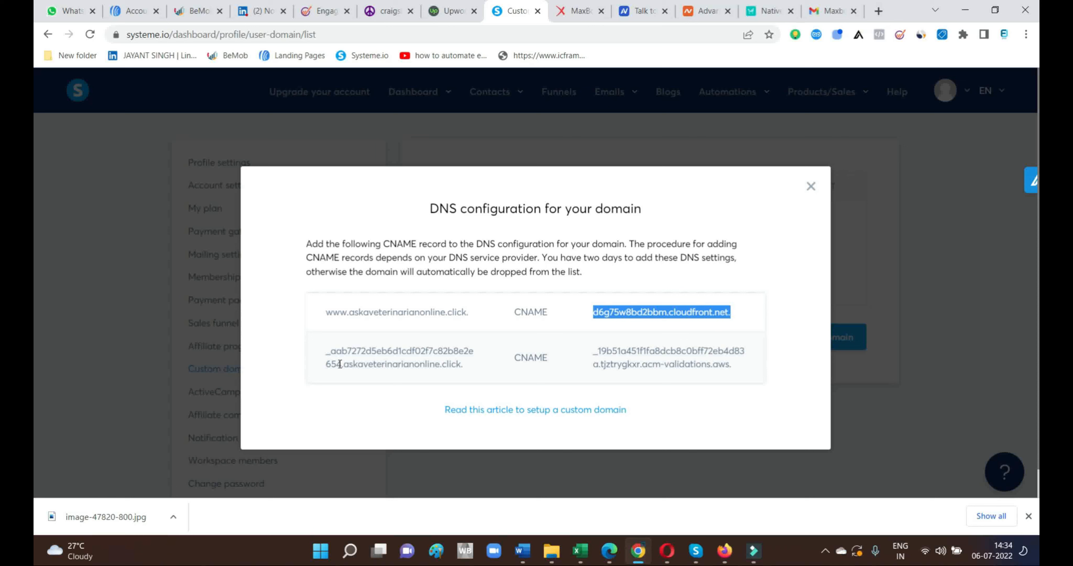
{"action": "left_click_drag", "start_coordinate": [344, 364], "coordinate": [324, 351]}
{"action": "right_click", "coordinate": [361, 352]}
{"action": "left_click", "coordinate": [393, 364]}
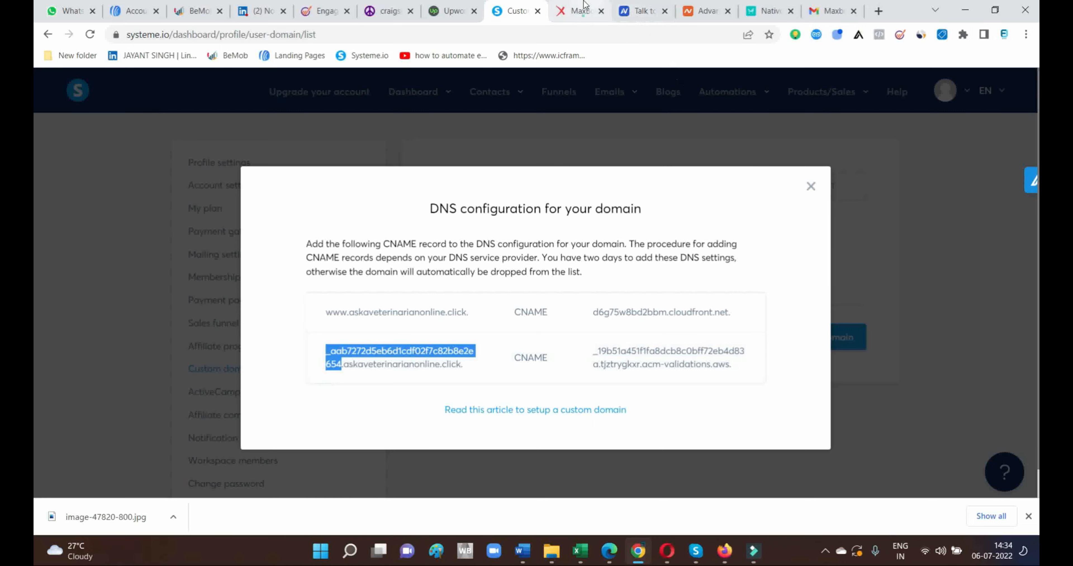
{"action": "left_click", "coordinate": [585, 10]}
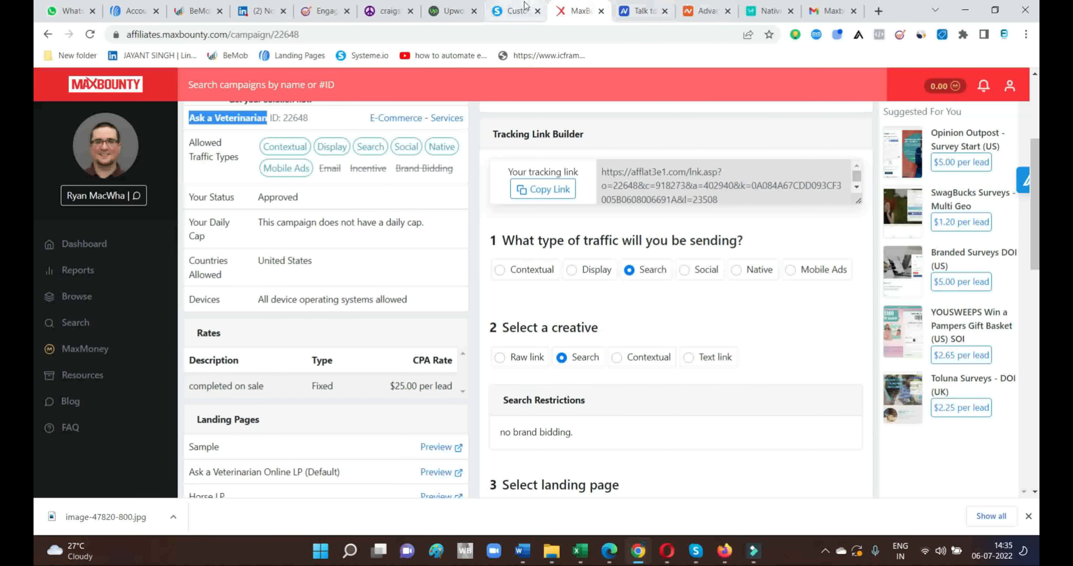
{"action": "left_click", "coordinate": [516, 11]}
{"action": "left_click", "coordinate": [702, 6]}
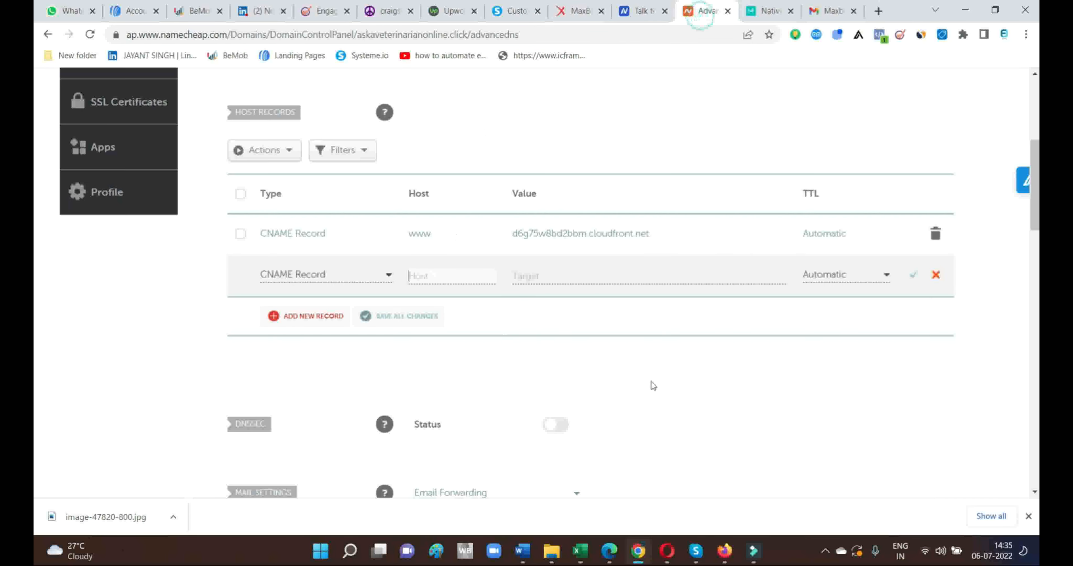
{"action": "right_click", "coordinate": [448, 272]}
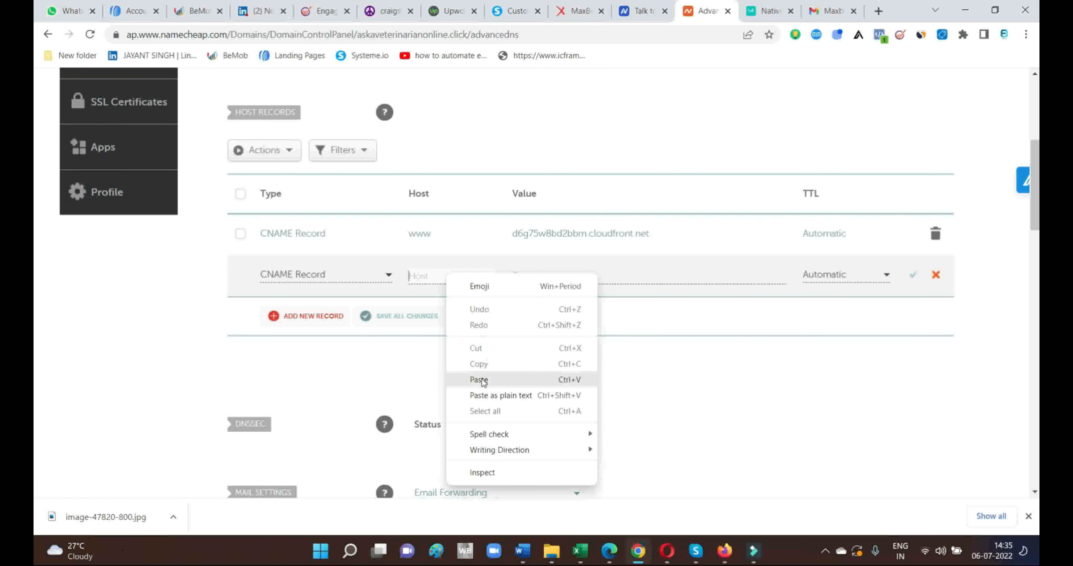
{"action": "left_click", "coordinate": [471, 377]}
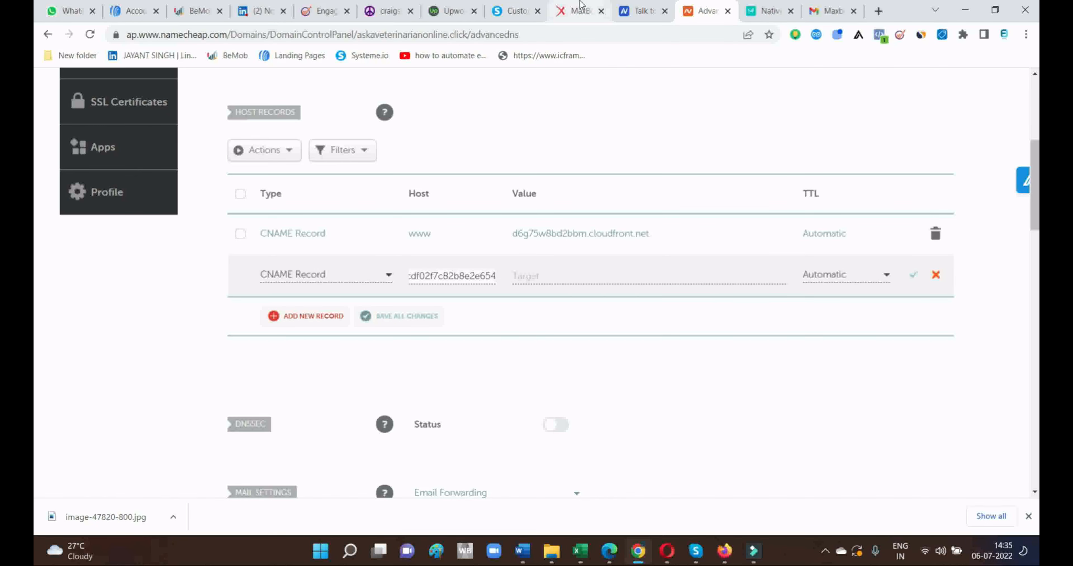
Copy the acm-validations.aws target from Systeme.io into the second CNAME record's value in Namecheap and save the record
{"action": "left_click", "coordinate": [520, 13]}
{"action": "left_click_drag", "start_coordinate": [748, 368], "coordinate": [594, 347]}
{"action": "right_click", "coordinate": [634, 353]}
{"action": "left_click", "coordinate": [669, 366]}
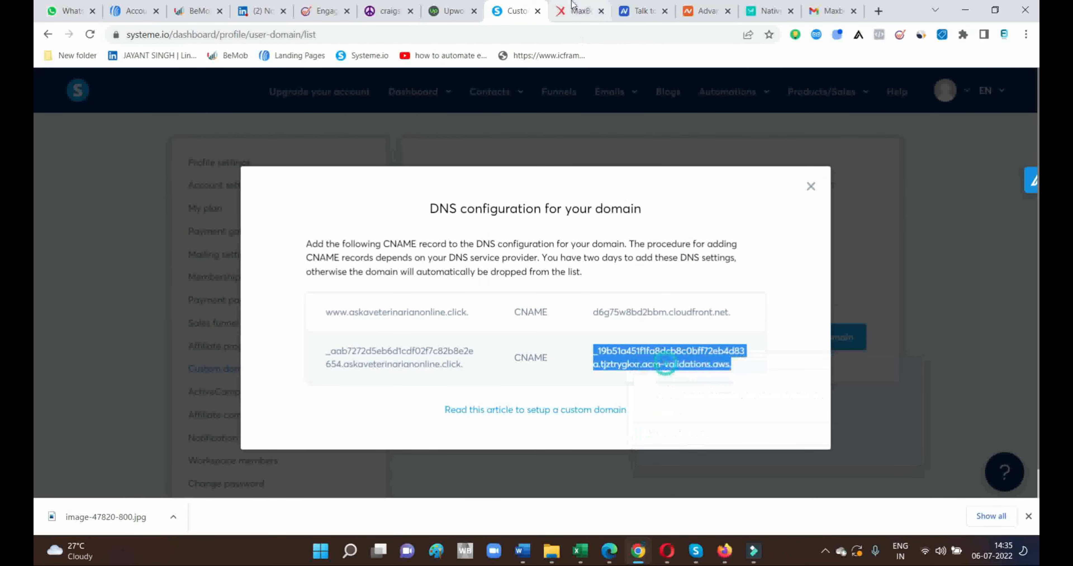
{"action": "left_click", "coordinate": [577, 12]}
{"action": "left_click", "coordinate": [700, 12]}
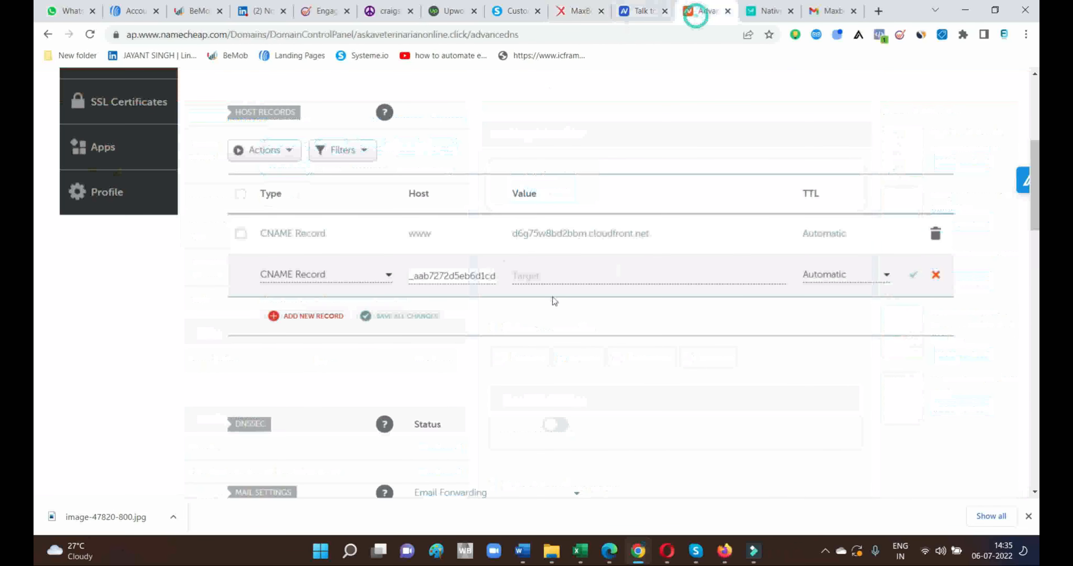
{"action": "right_click", "coordinate": [544, 282]}
{"action": "left_click", "coordinate": [580, 401]}
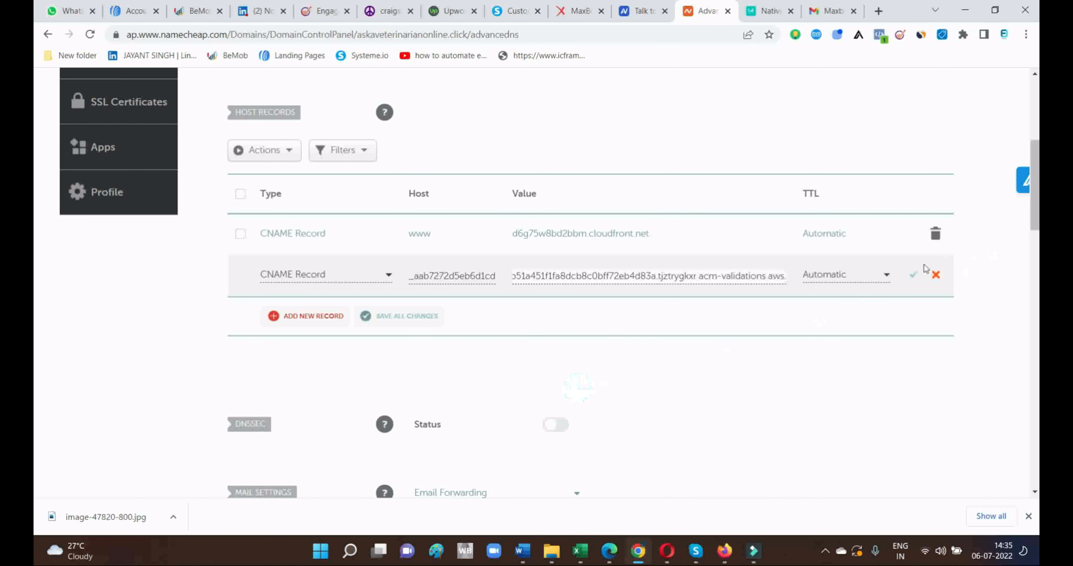
{"action": "left_click", "coordinate": [913, 276]}
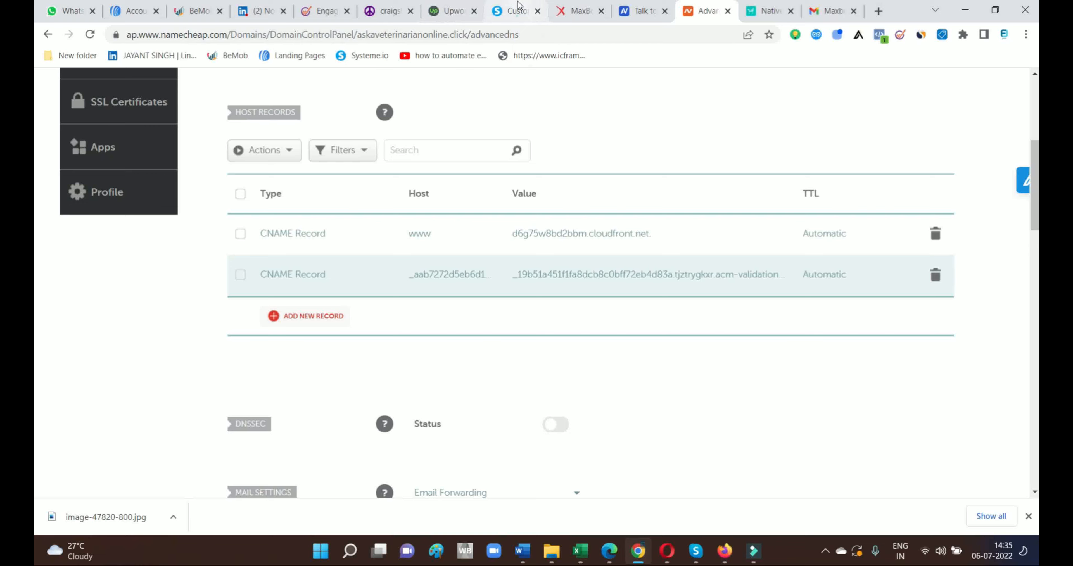
Switch to Systeme.io, close the DNS configuration instructions and reload the custom domains list
{"action": "left_click", "coordinate": [516, 11]}
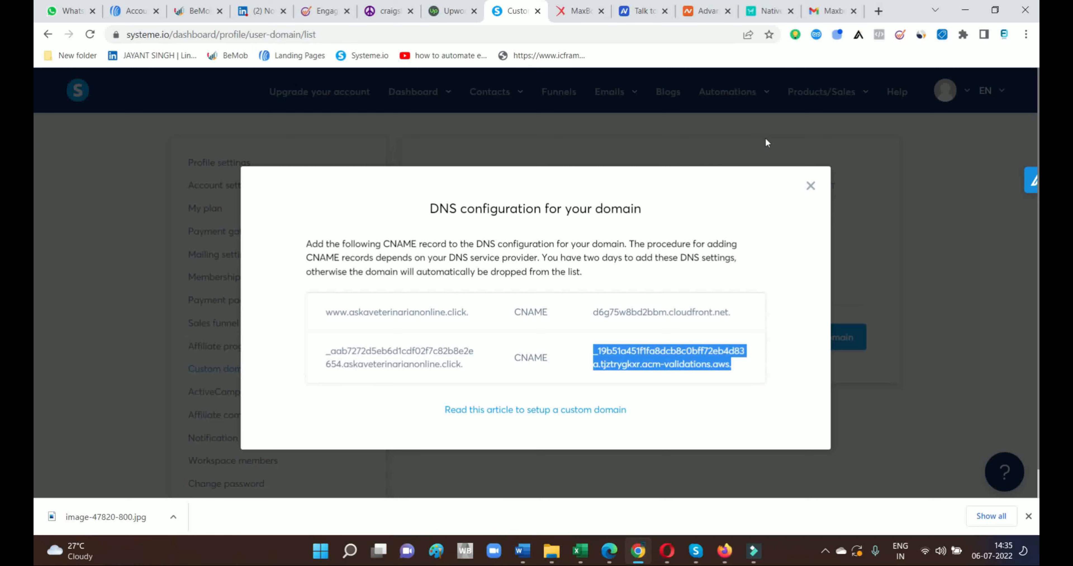
{"action": "left_click", "coordinate": [810, 184]}
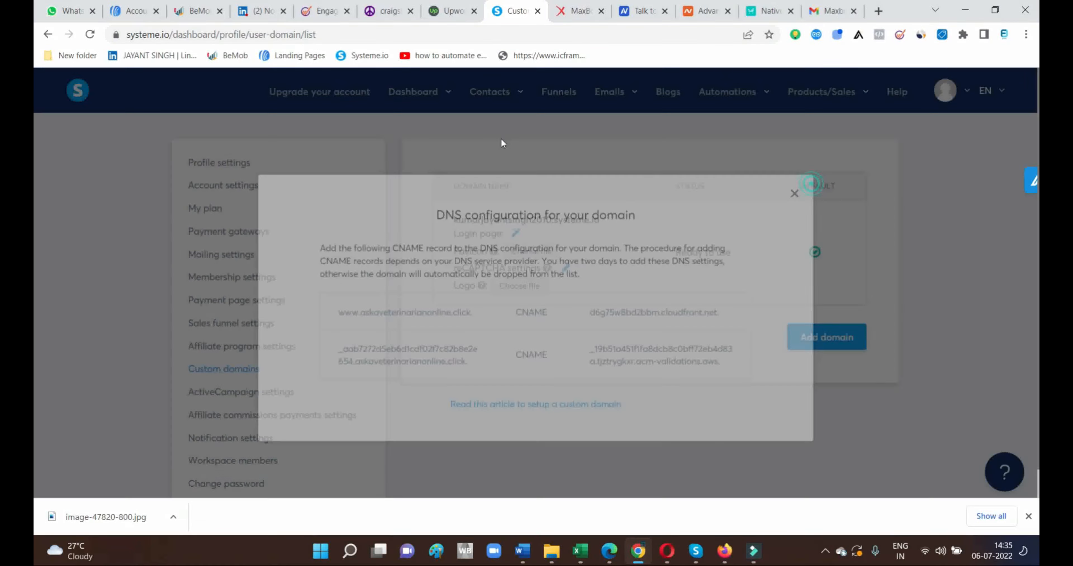
{"action": "left_click", "coordinate": [89, 35]}
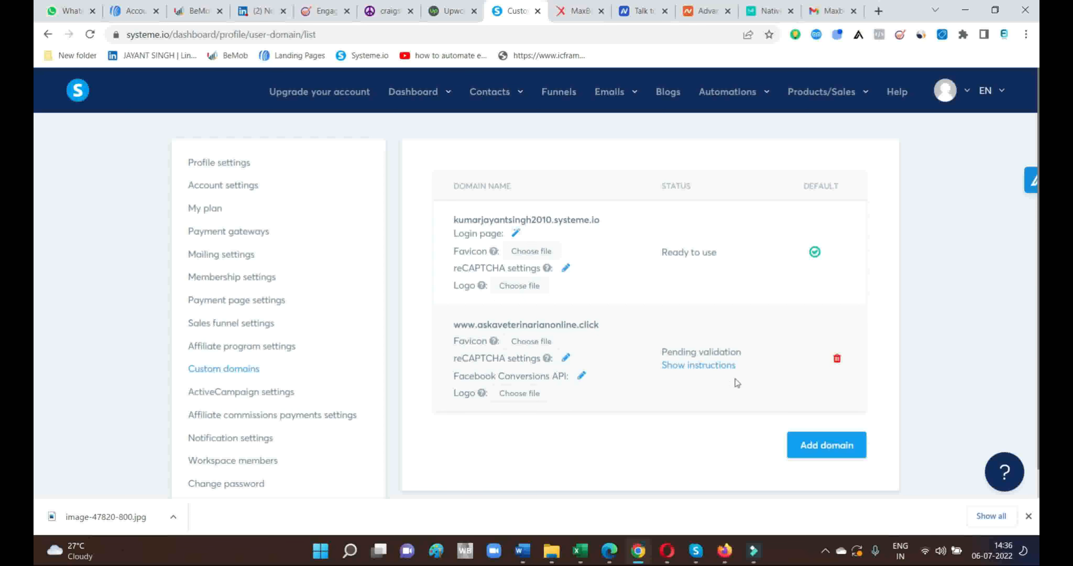
Open the Maxbounty Fiverr funnel and check which domain the Vet-Consultation step uses in its URL path
{"action": "left_click", "coordinate": [559, 91]}
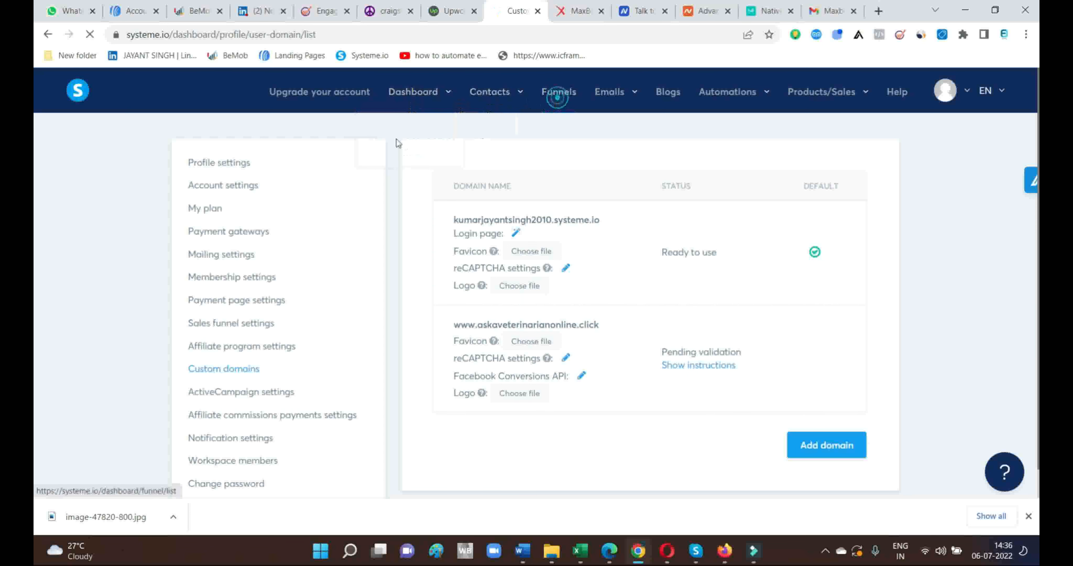
{"action": "left_click", "coordinate": [237, 219]}
{"action": "left_click", "coordinate": [144, 215]}
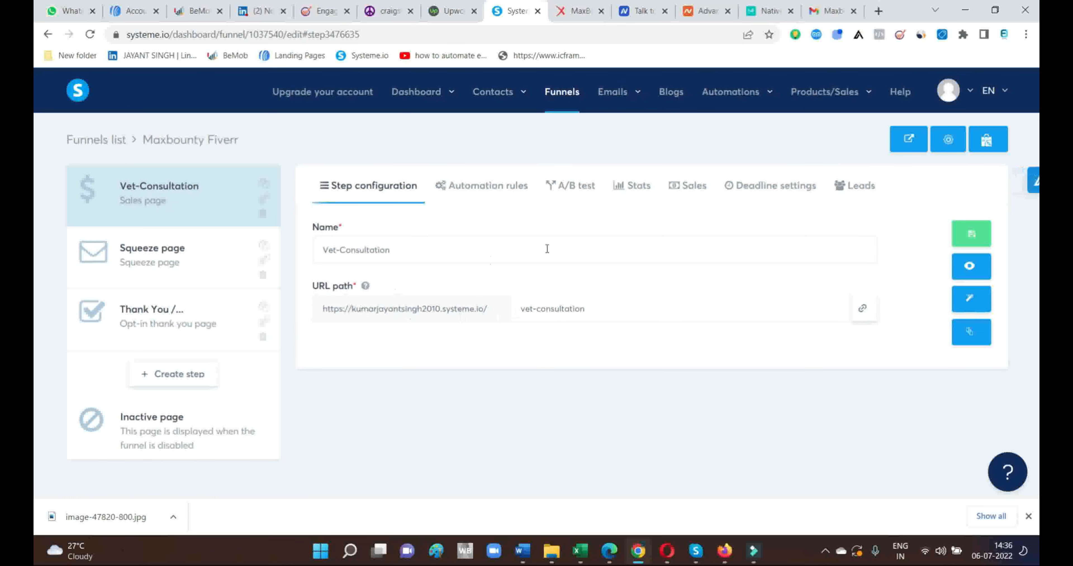
{"action": "left_click", "coordinate": [422, 309]}
{"action": "left_click", "coordinate": [613, 308]}
{"action": "left_click", "coordinate": [228, 205]}
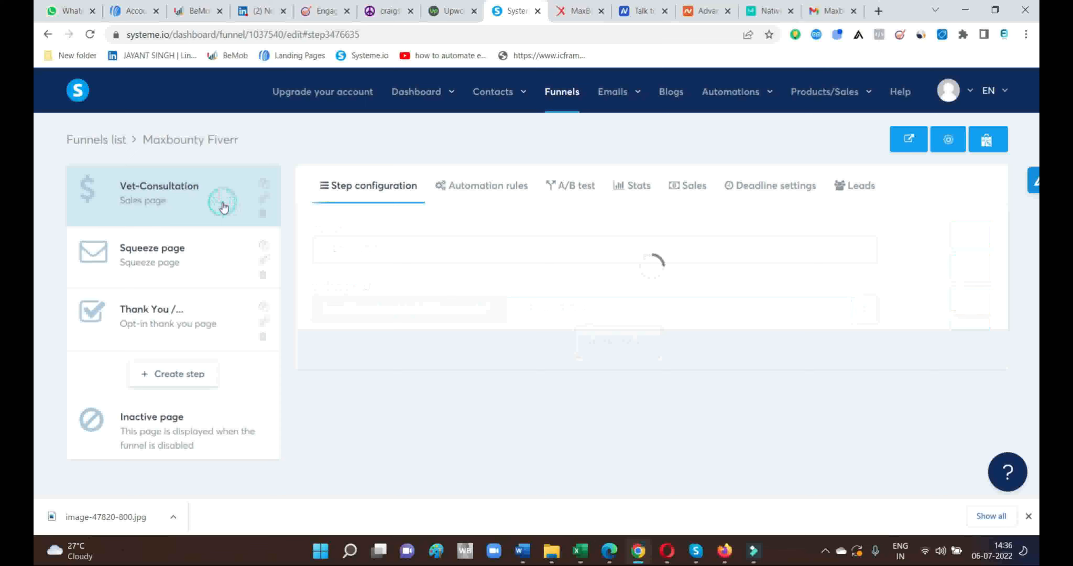
{"action": "left_click", "coordinate": [492, 307]}
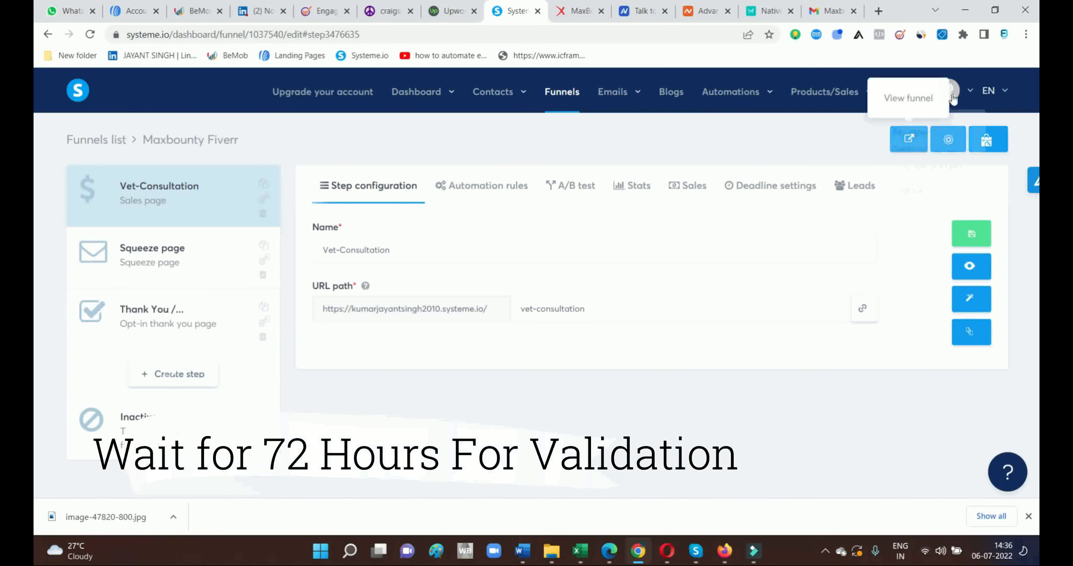
{"action": "mouse_move", "coordinate": [952, 99]}
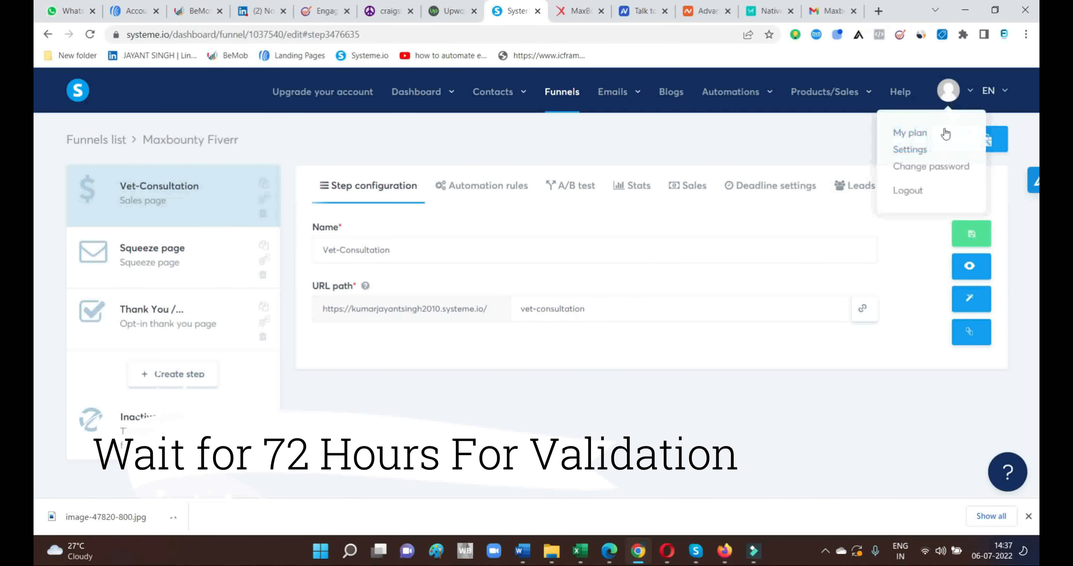
{"action": "left_click", "coordinate": [912, 151]}
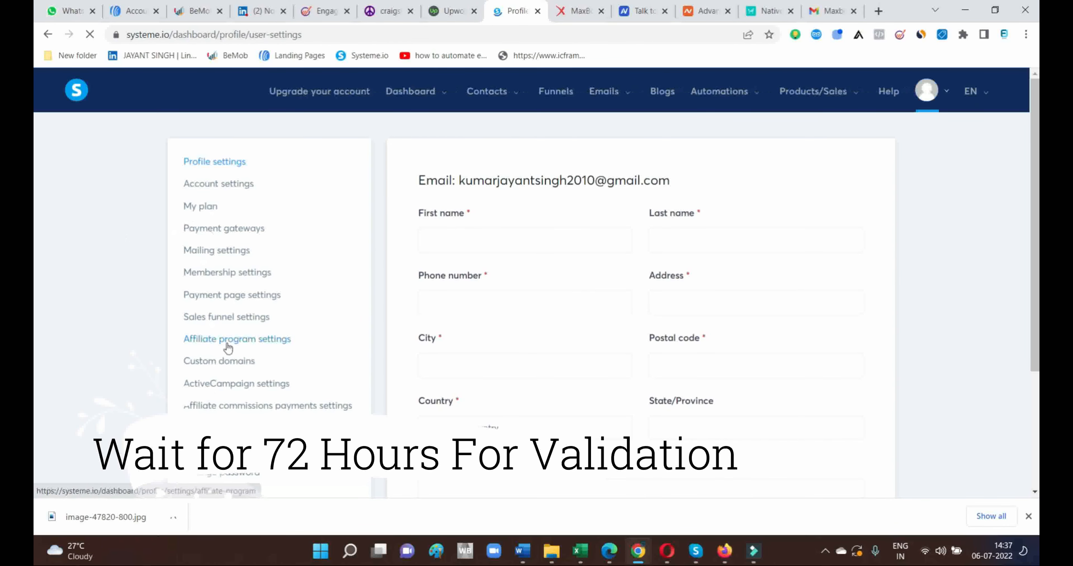
{"action": "left_click", "coordinate": [225, 361]}
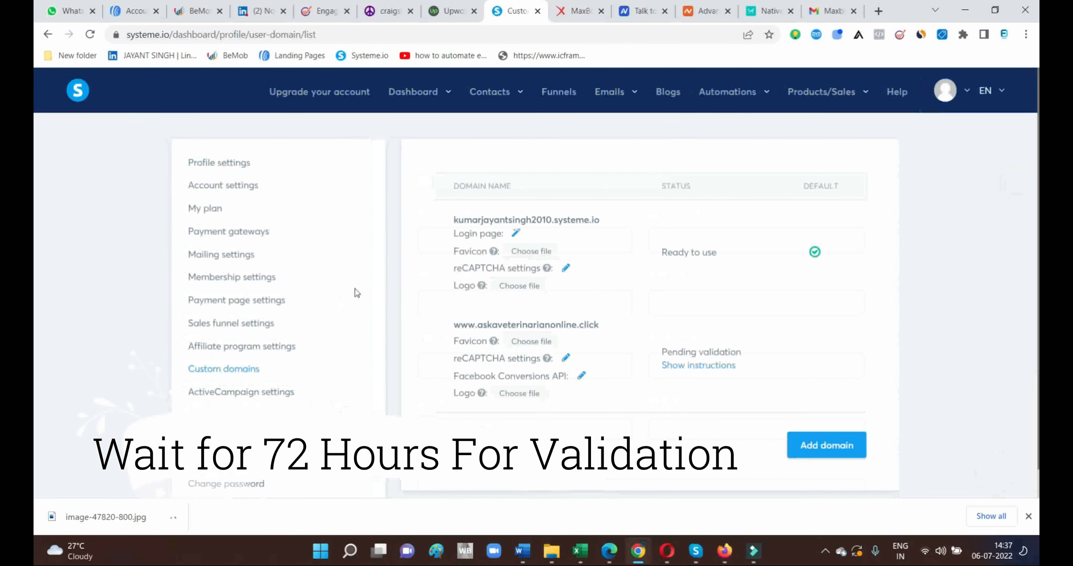
{"action": "left_click", "coordinate": [695, 365]}
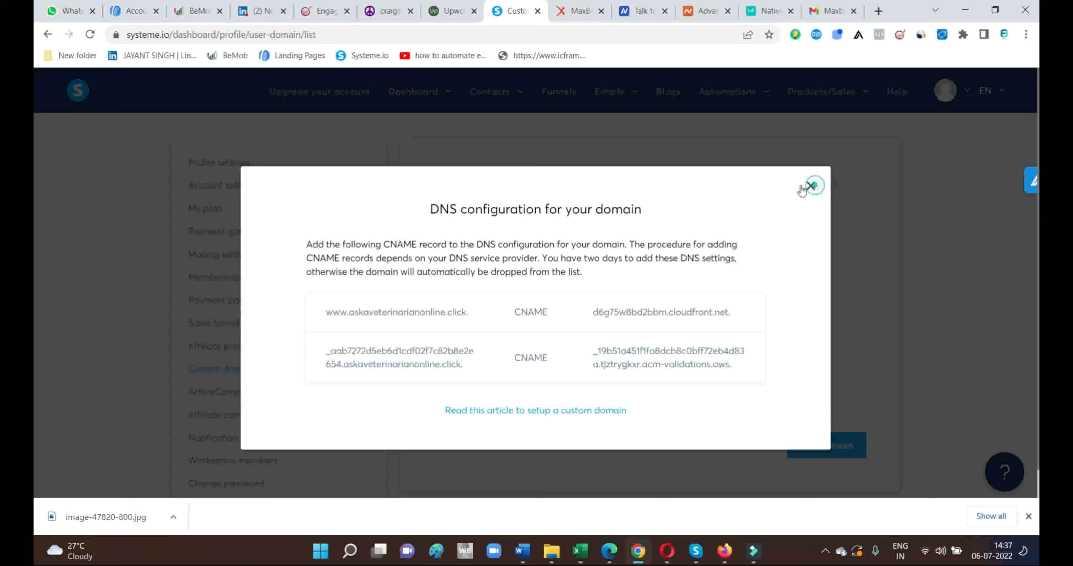
{"action": "left_click", "coordinate": [810, 185]}
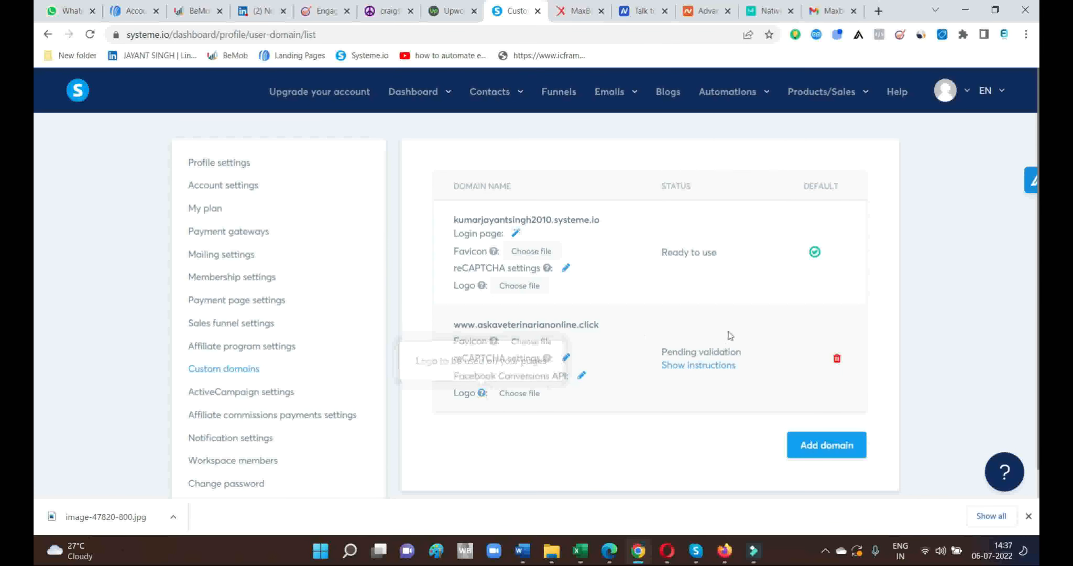